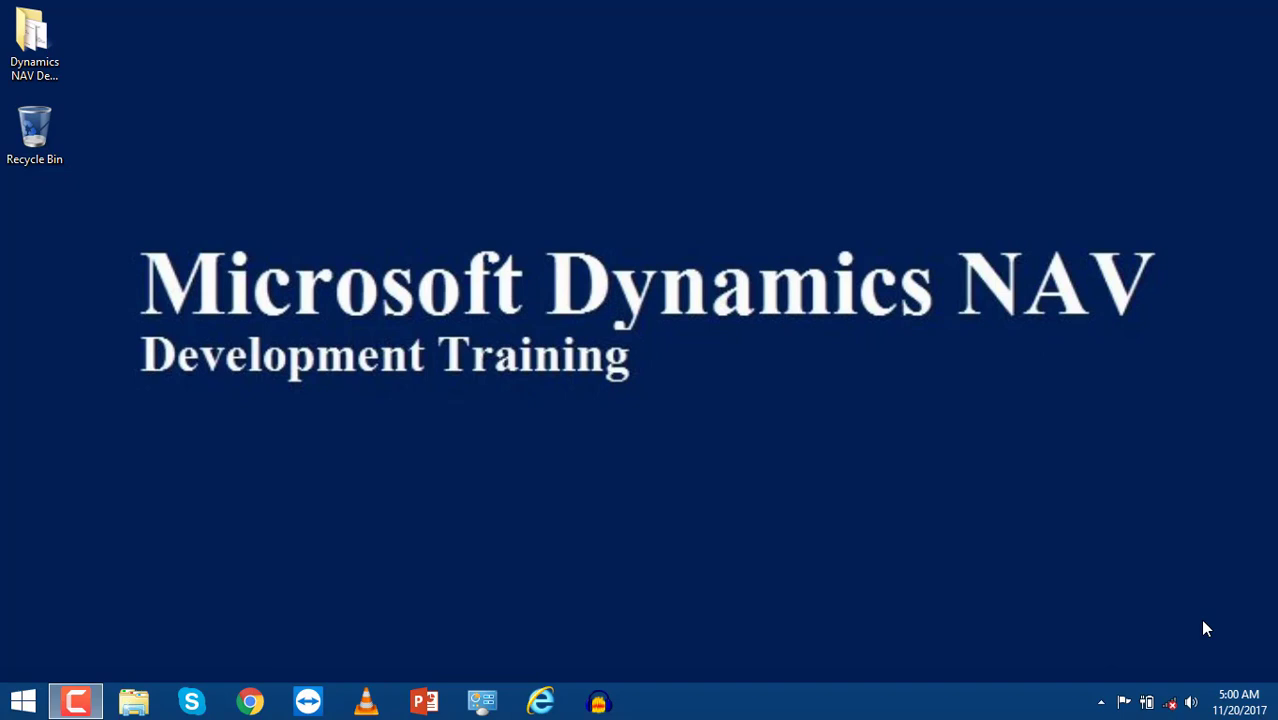
Step: Show the Start screen's Apps-by-name list with the Dynamics NAV 2016 entries
key(super)
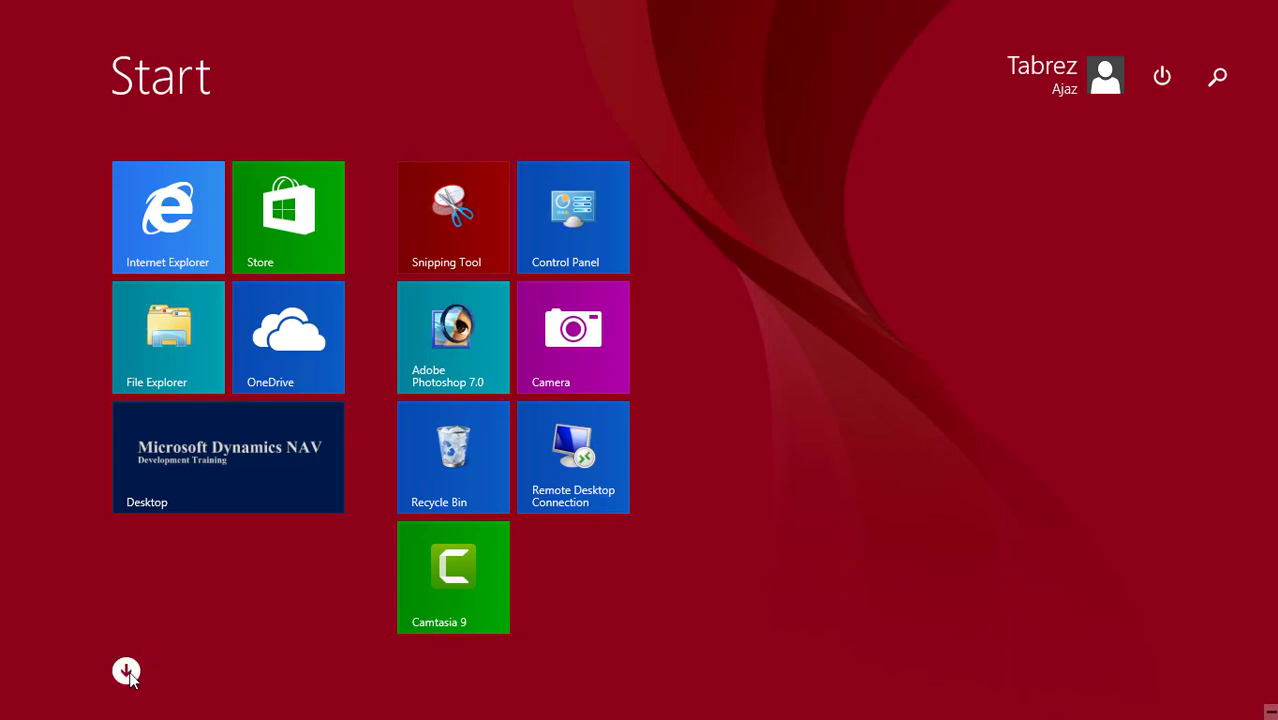
click(126, 672)
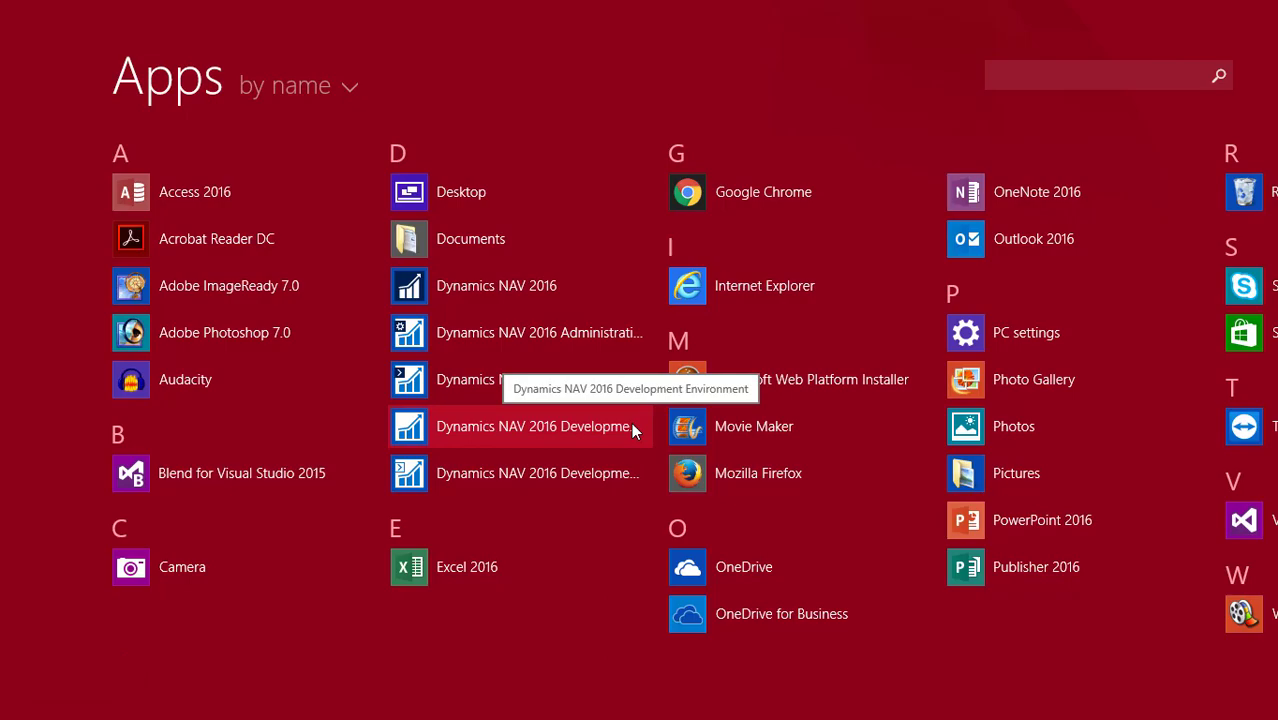
Step: Launch the NAV 2016 Development Environment and view Demo Database NAV (9-0) information, including 1022 licensed sessions
click(632, 426)
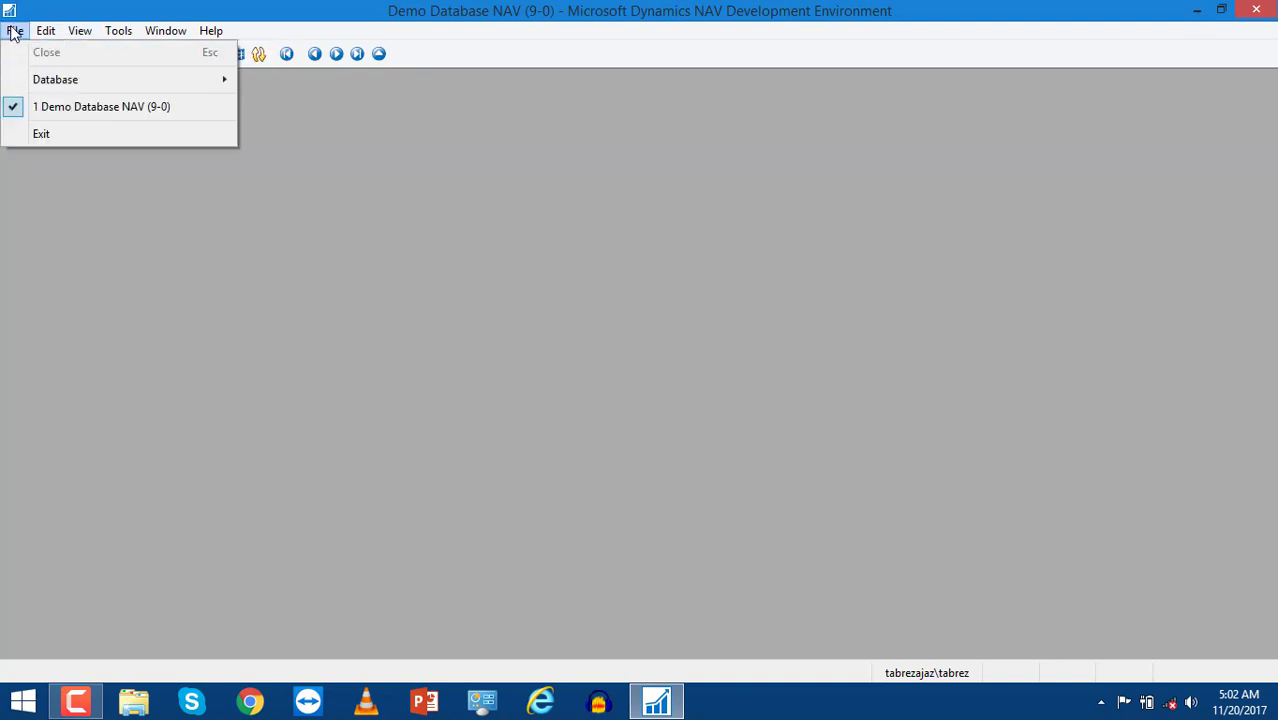
mouse_move(135, 83)
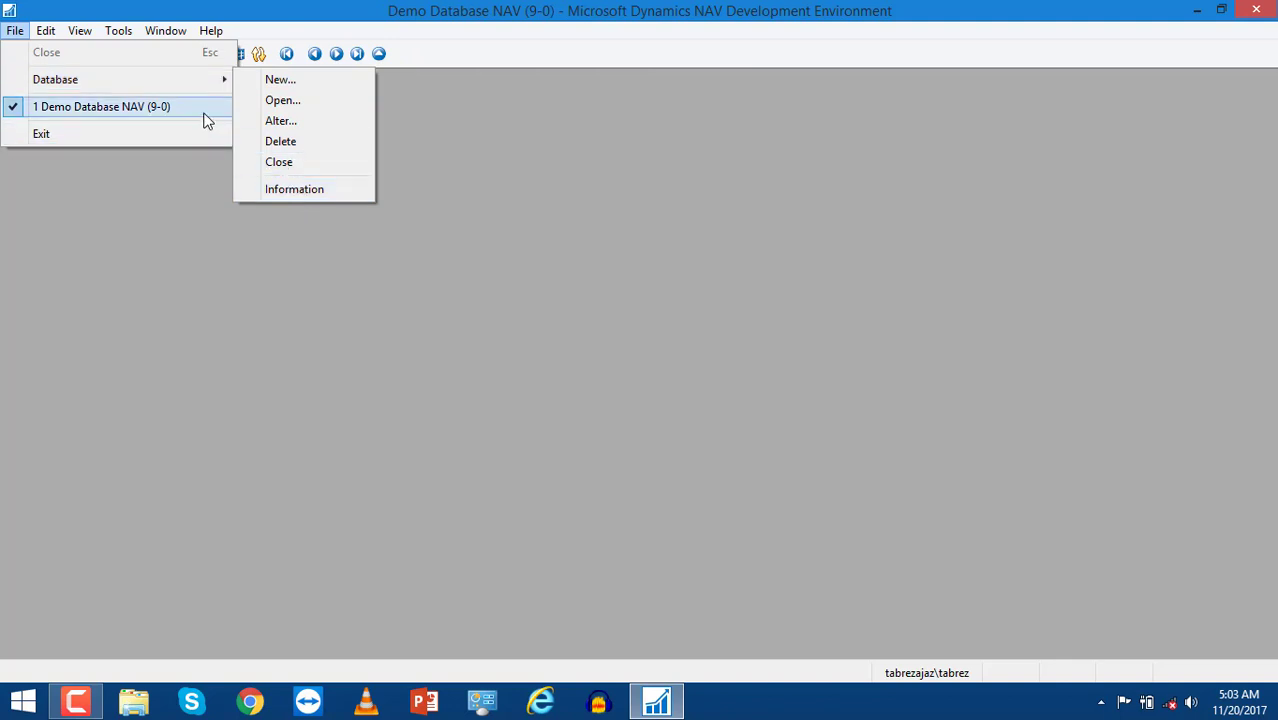
click(294, 191)
click(92, 87)
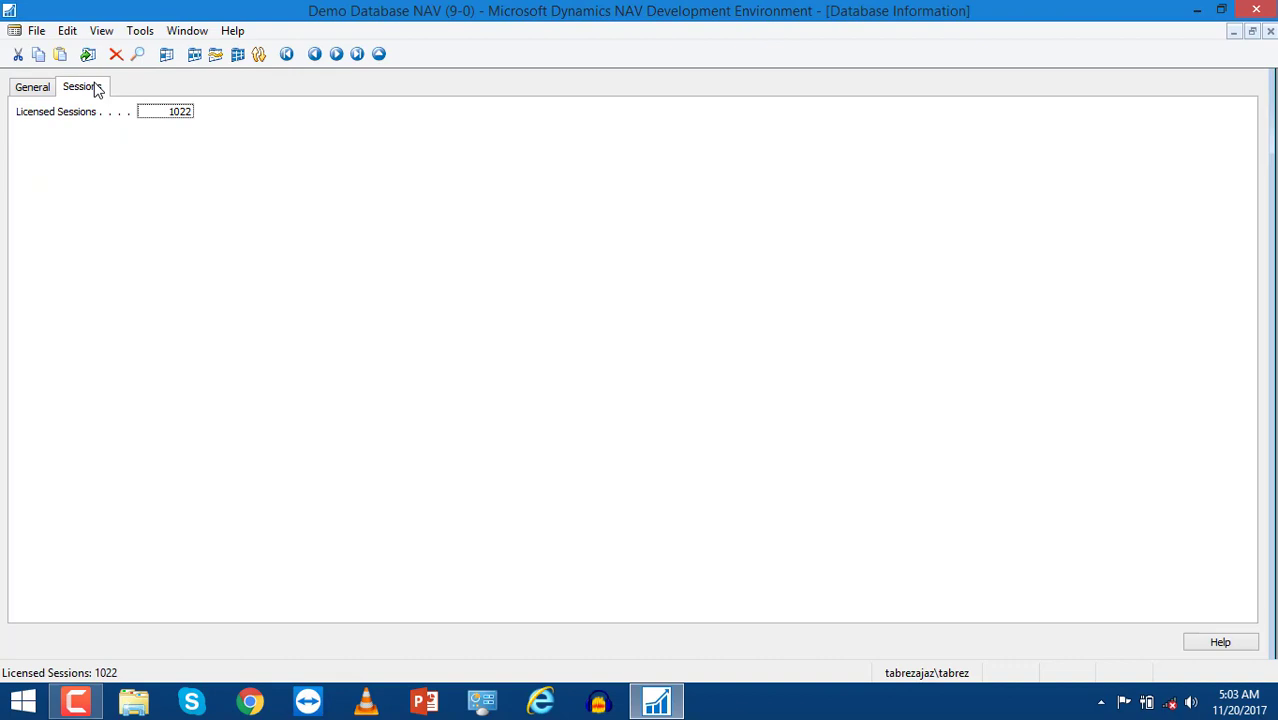
click(22, 90)
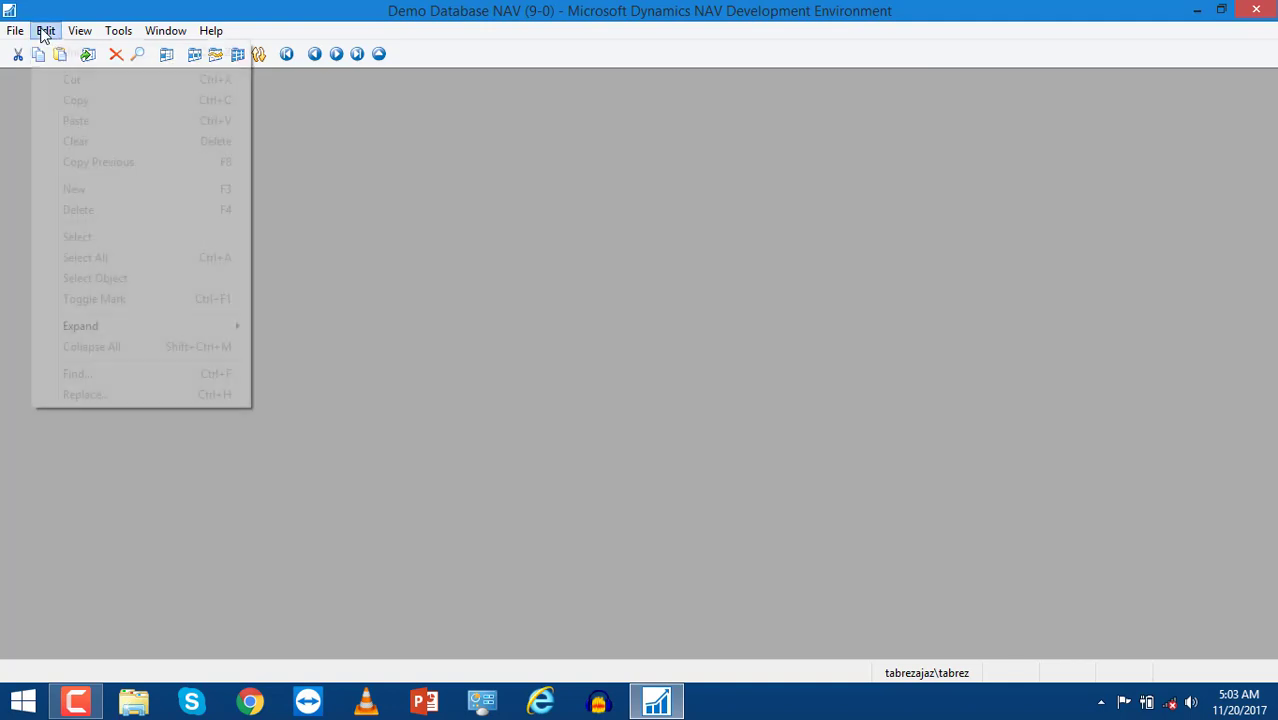
Step: Look through the File and Tools menus, then open Object Designer from Tools
mouse_move(25, 36)
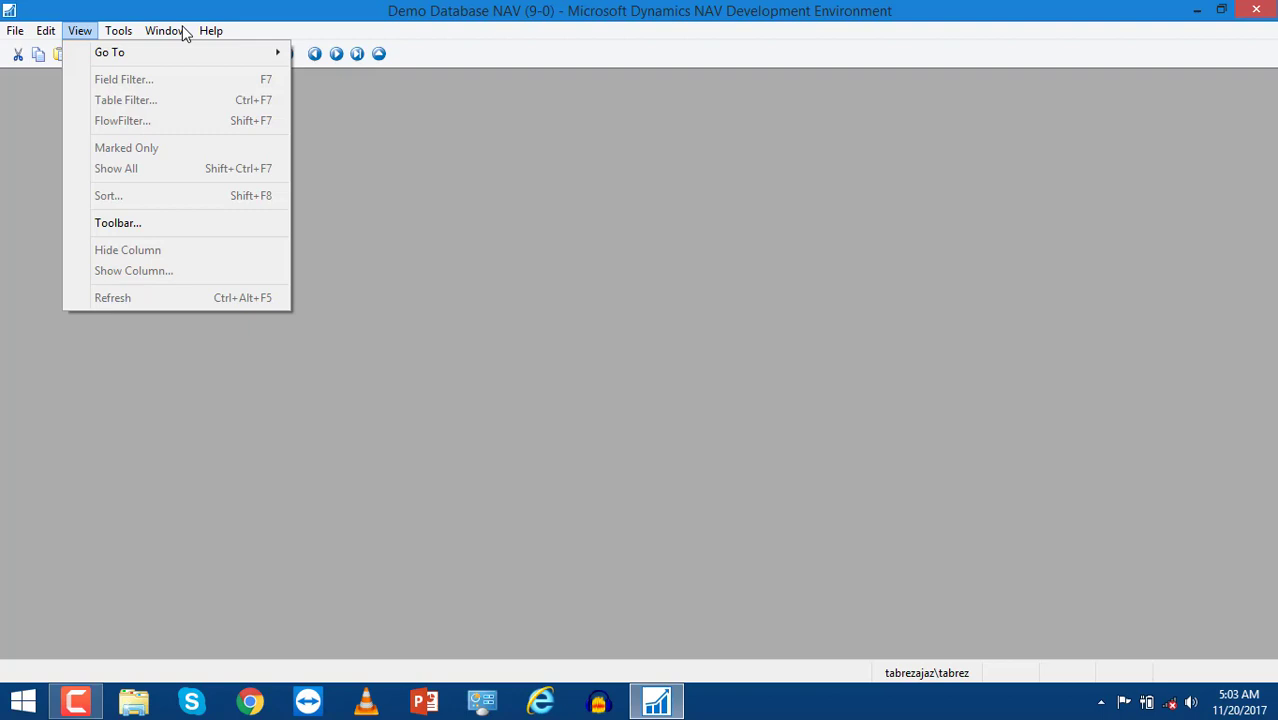
click(15, 31)
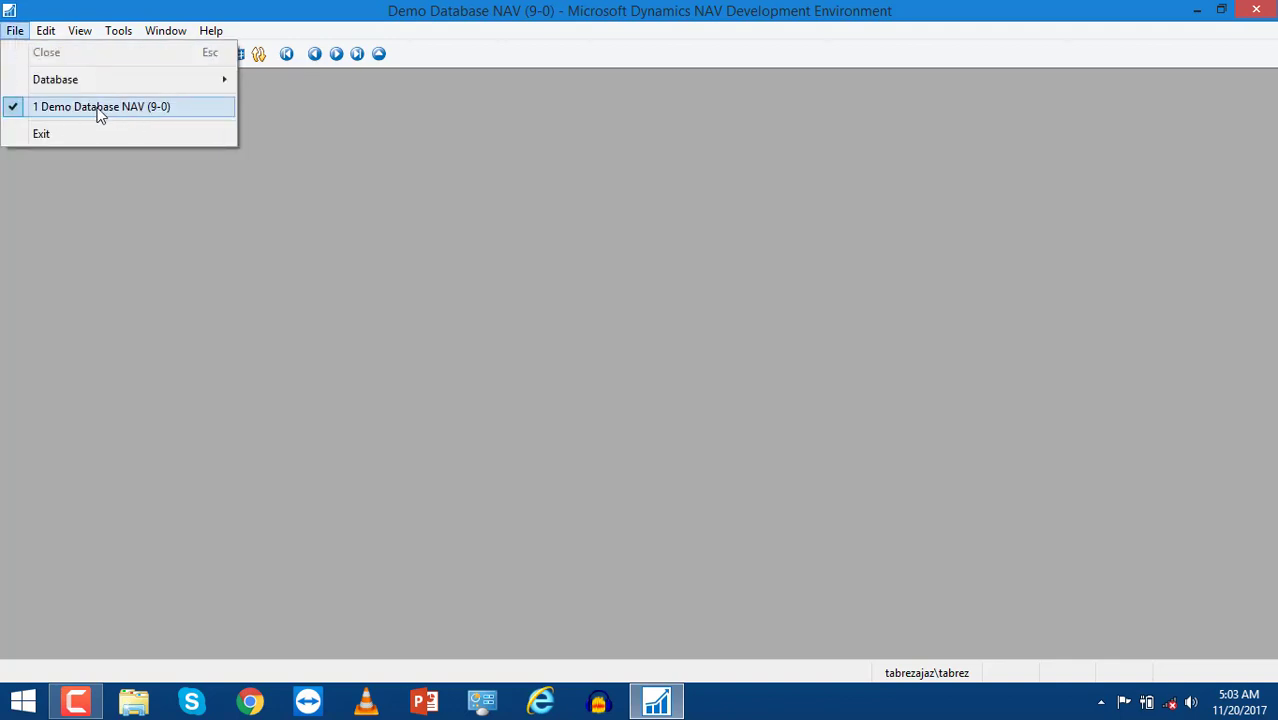
click(118, 31)
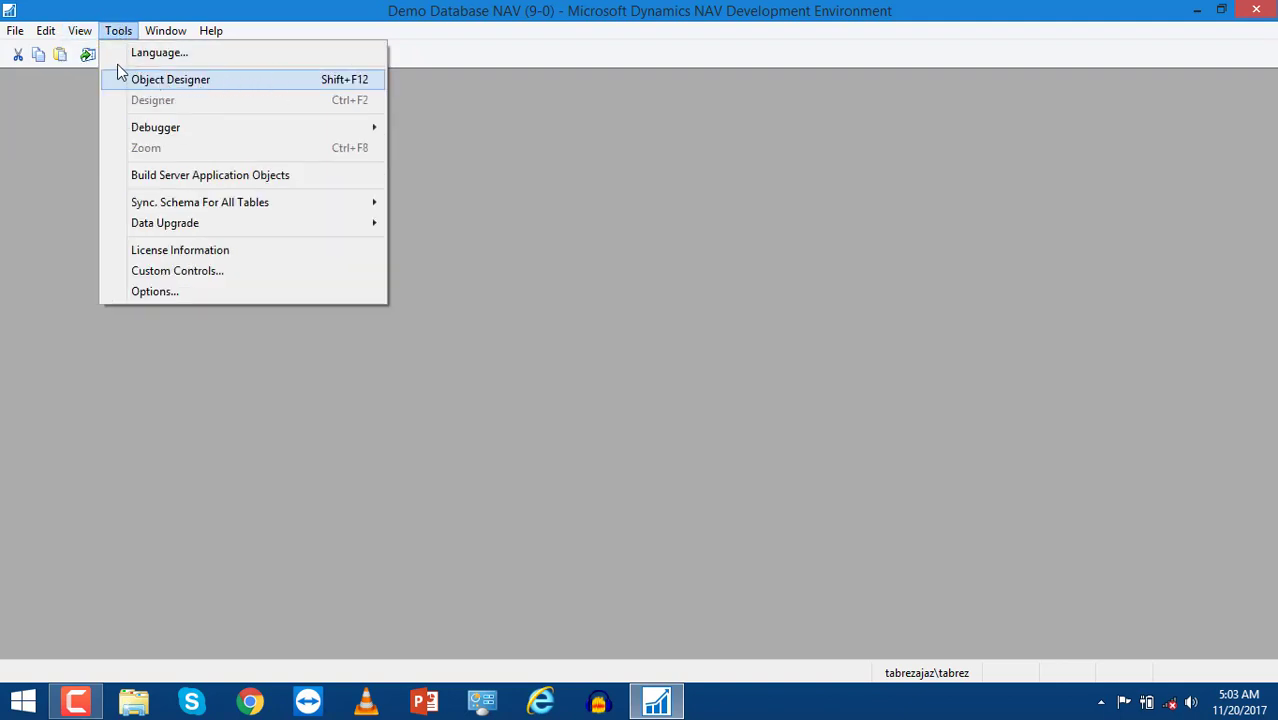
click(118, 31)
click(118, 31)
click(200, 79)
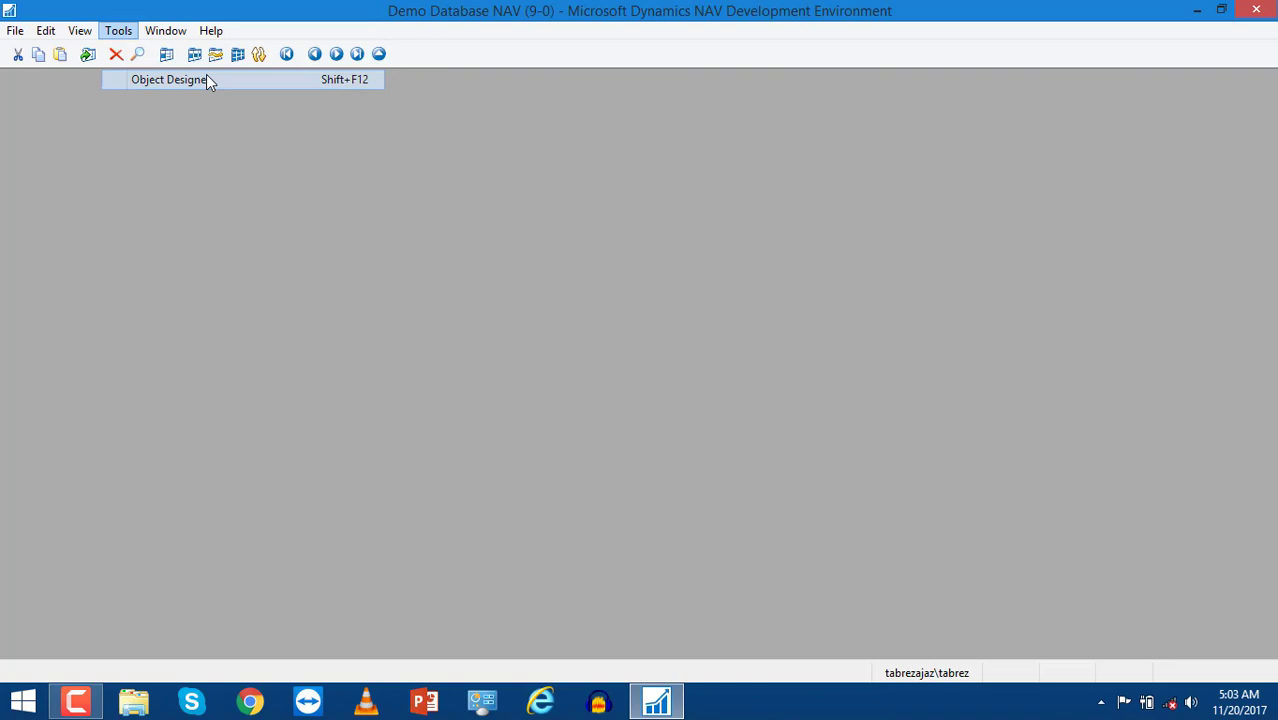
Step: List tables, codeunits, queries, XMLports, MenuSuites, then all objects in Object Designer
scroll(240, 205, up, 5)
scroll(240, 205, up, 1)
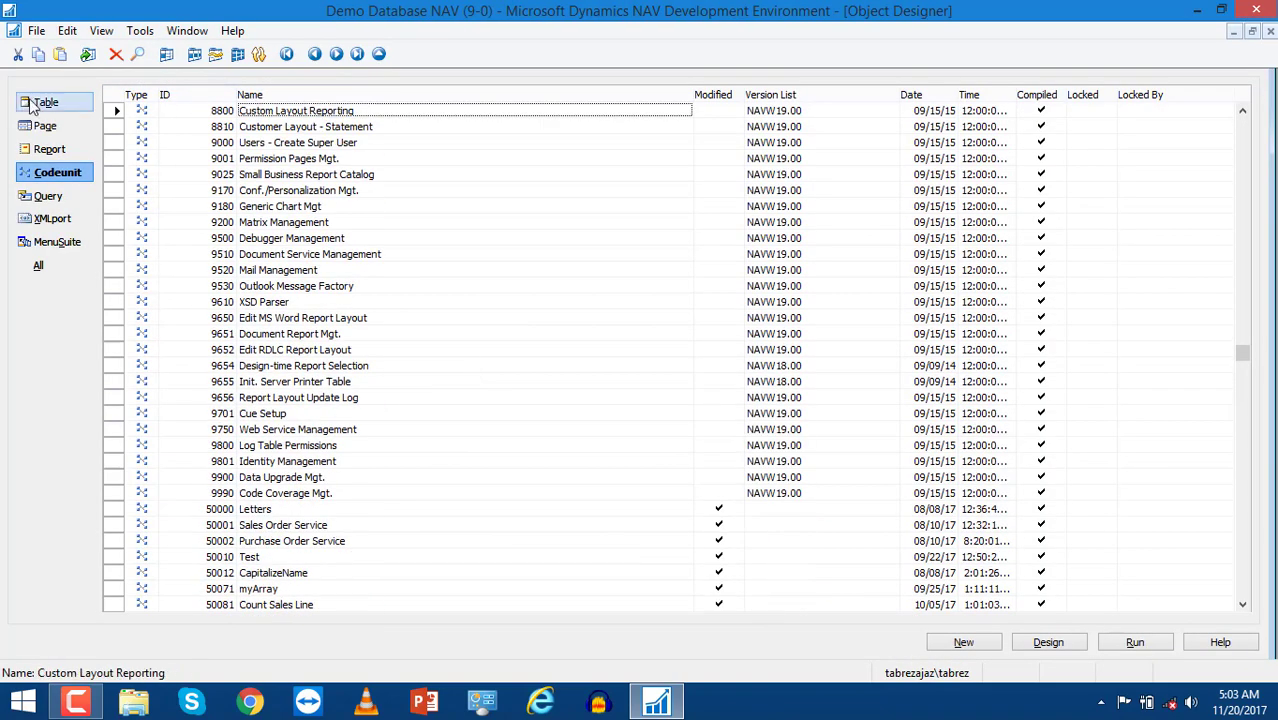
click(46, 102)
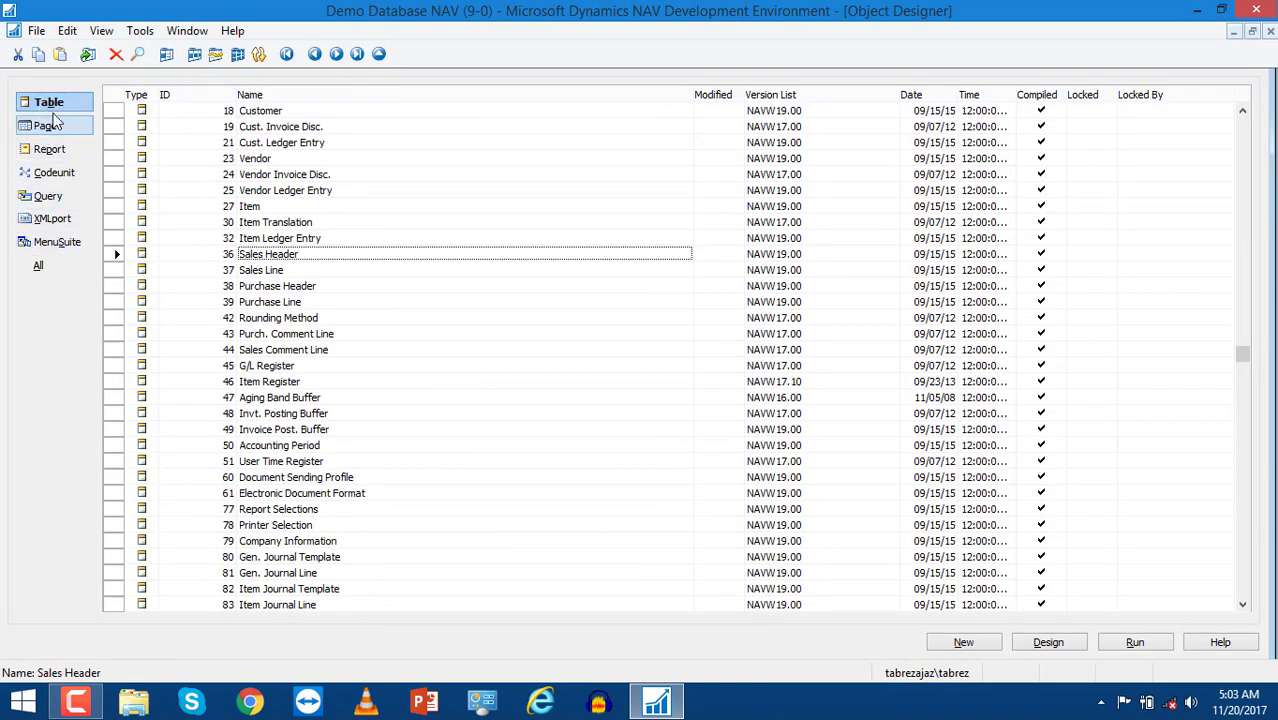
click(62, 150)
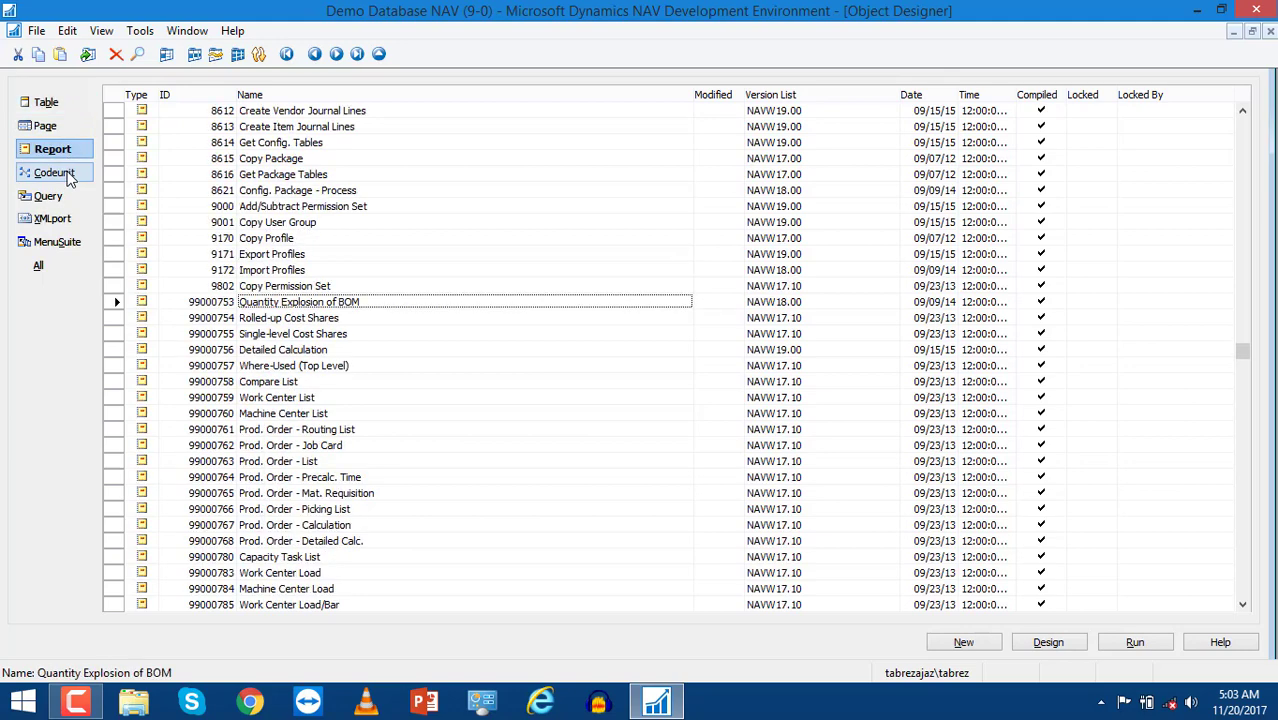
click(60, 173)
click(58, 196)
click(58, 218)
click(57, 246)
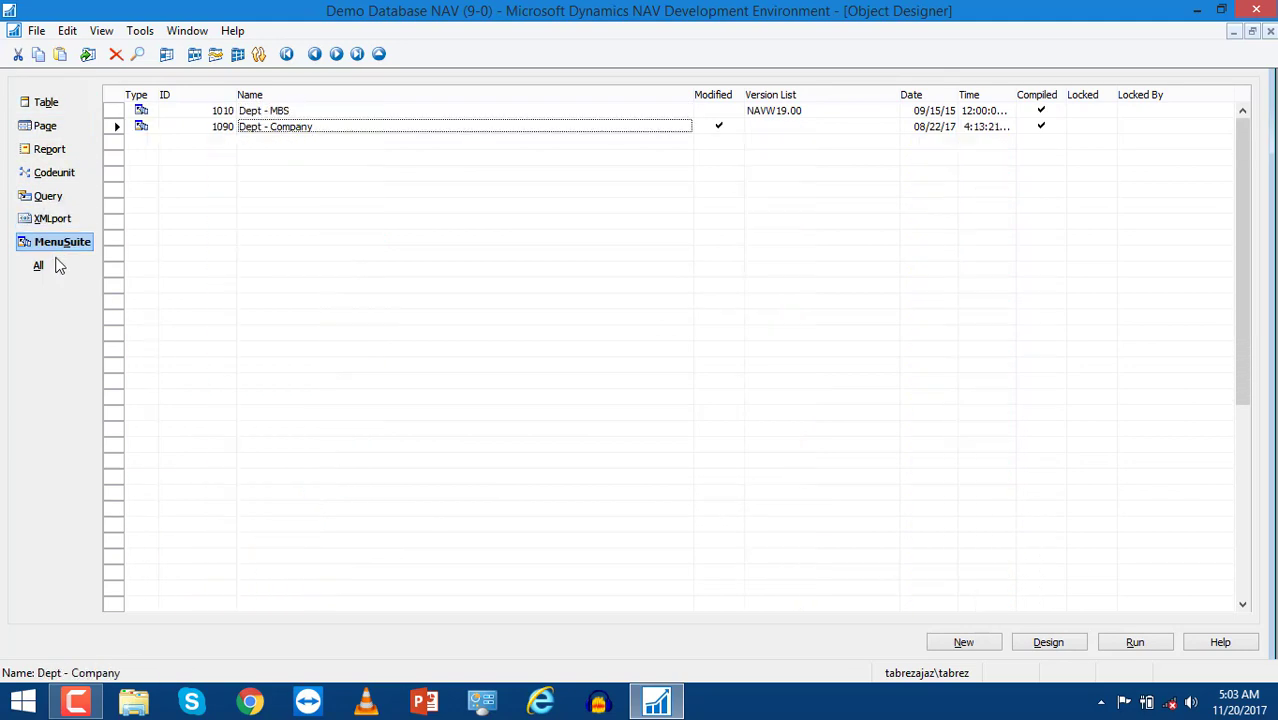
click(42, 270)
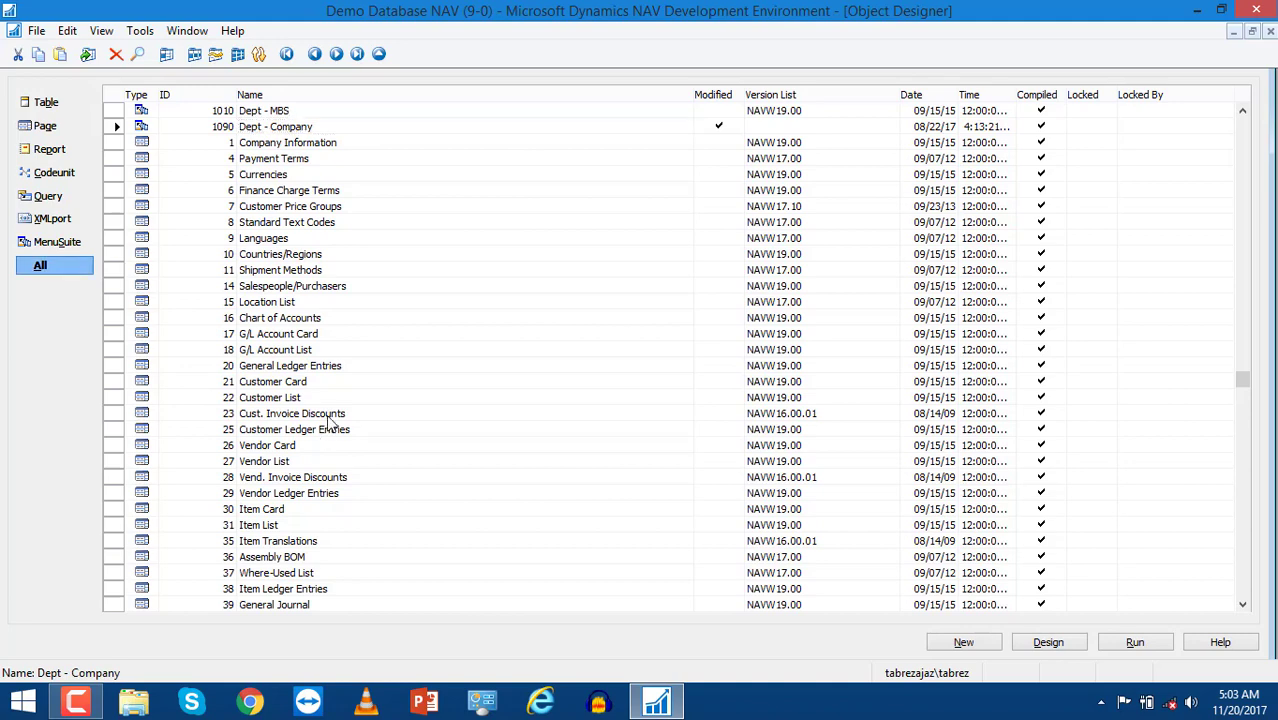
Step: Return to the Table list and step down from Payment Terms to Job Register
click(280, 362)
click(58, 101)
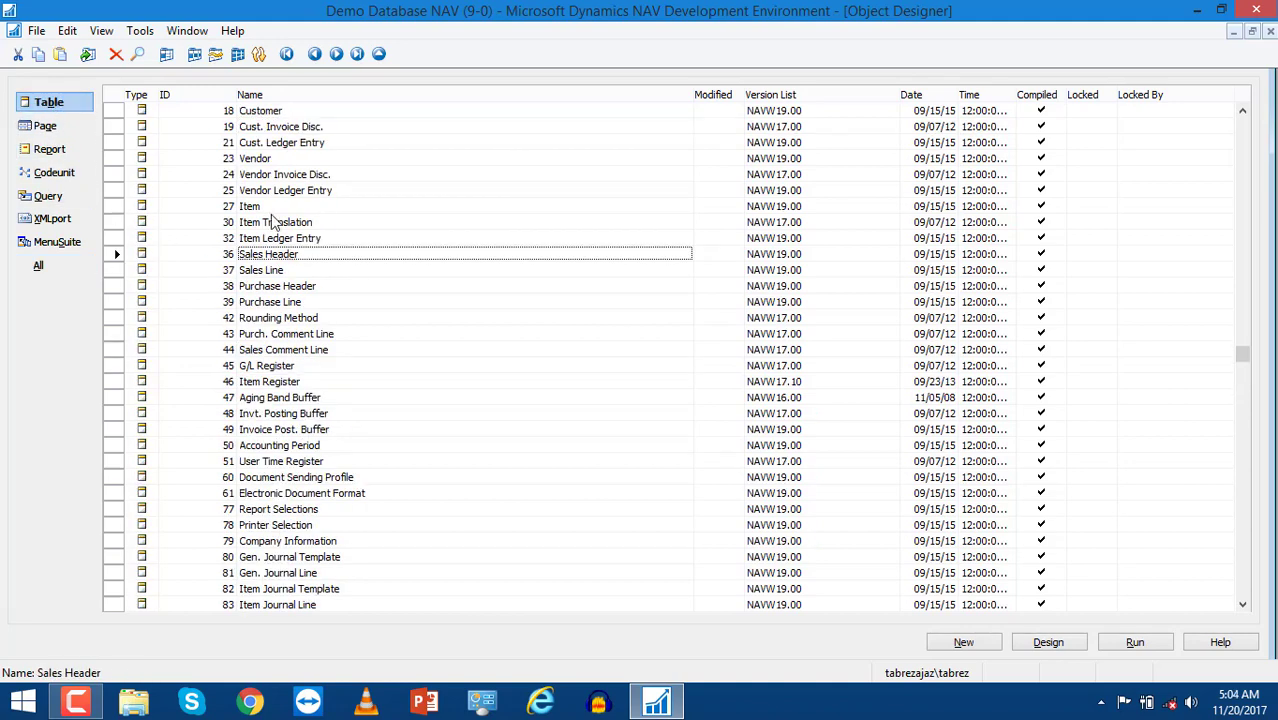
key(ctrl+Home)
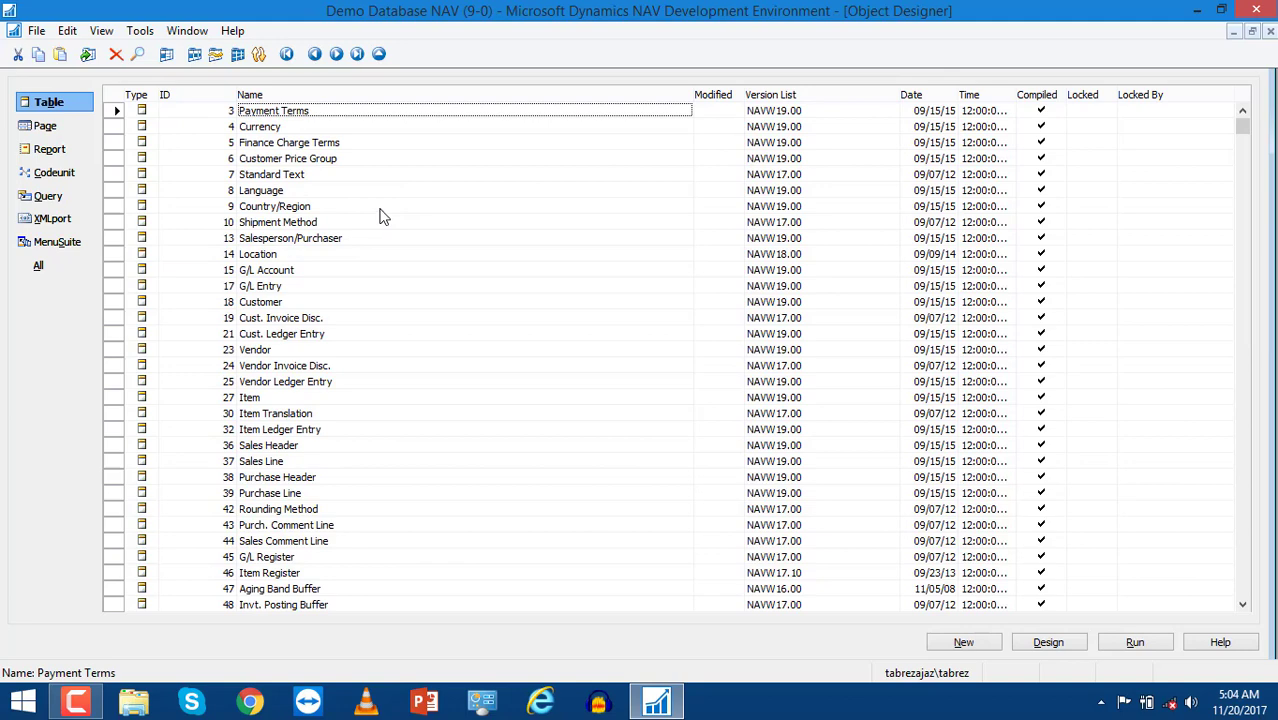
key(Down)
key(Down)
key(Down)
key(Down)
key(Down)
key(Down)
key(Down)
key(Down)
key(Down)
key(Down)
key(Down)
key(Down)
key(Down)
key(Down)
key(Down)
key(Down)
key(Down)
key(Down)
key(Down)
key(Down)
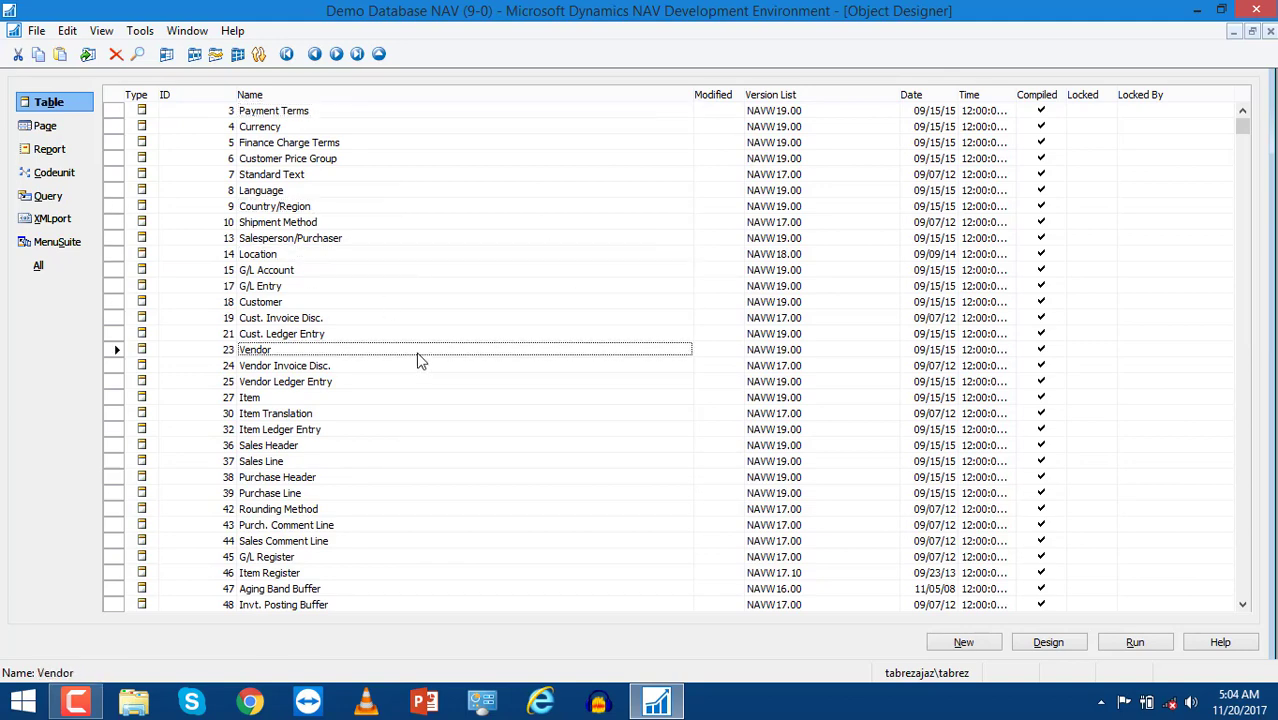
key(Down)
key(Down)
key(Down)
key(Down)
key(Down)
key(Down)
key(Down)
key(Down)
key(Down)
key(Down)
key(Down)
key(Down)
key(Down)
key(Down)
key(Down)
key(Down)
key(Down)
key(Down)
key(Down)
key(Down)
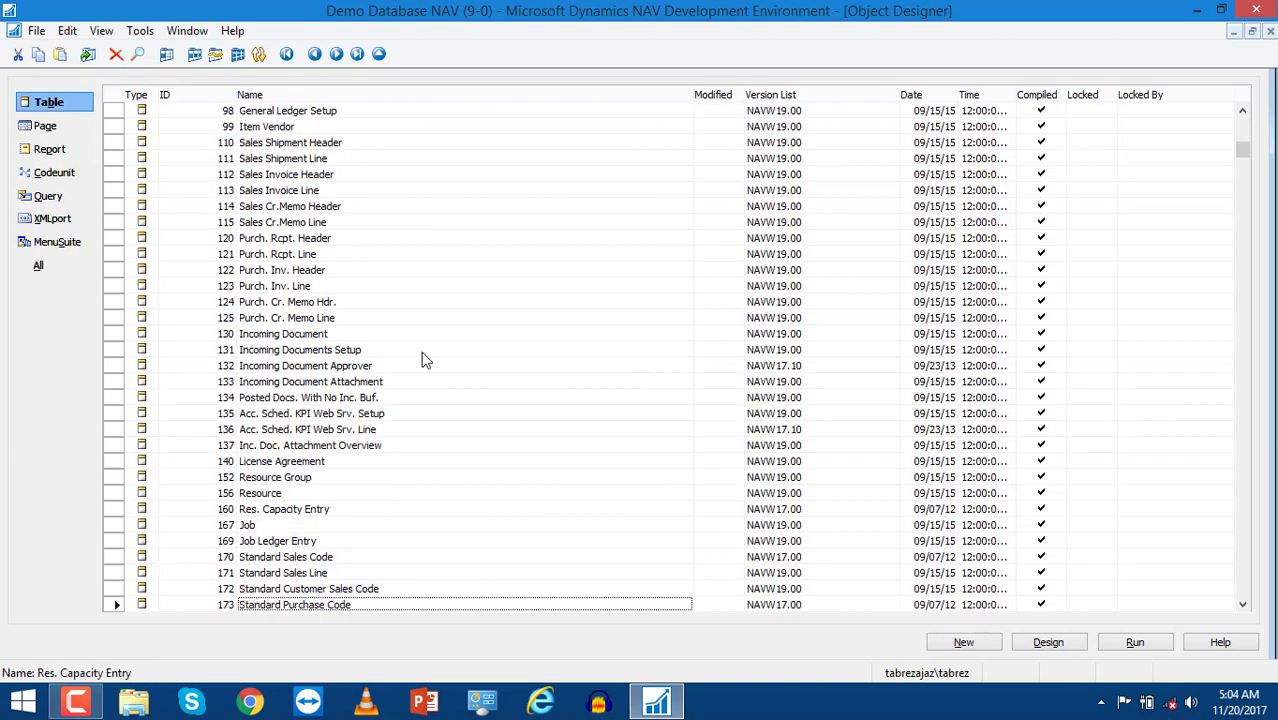
key(Down)
key(Down)
key(Down)
key(Down)
key(Down)
key(Down)
key(Down)
key(Down)
key(Down)
key(Down)
key(Down)
key(Down)
key(Down)
key(Down)
key(Down)
key(Down)
key(Down)
key(Down)
key(Down)
key(Down)
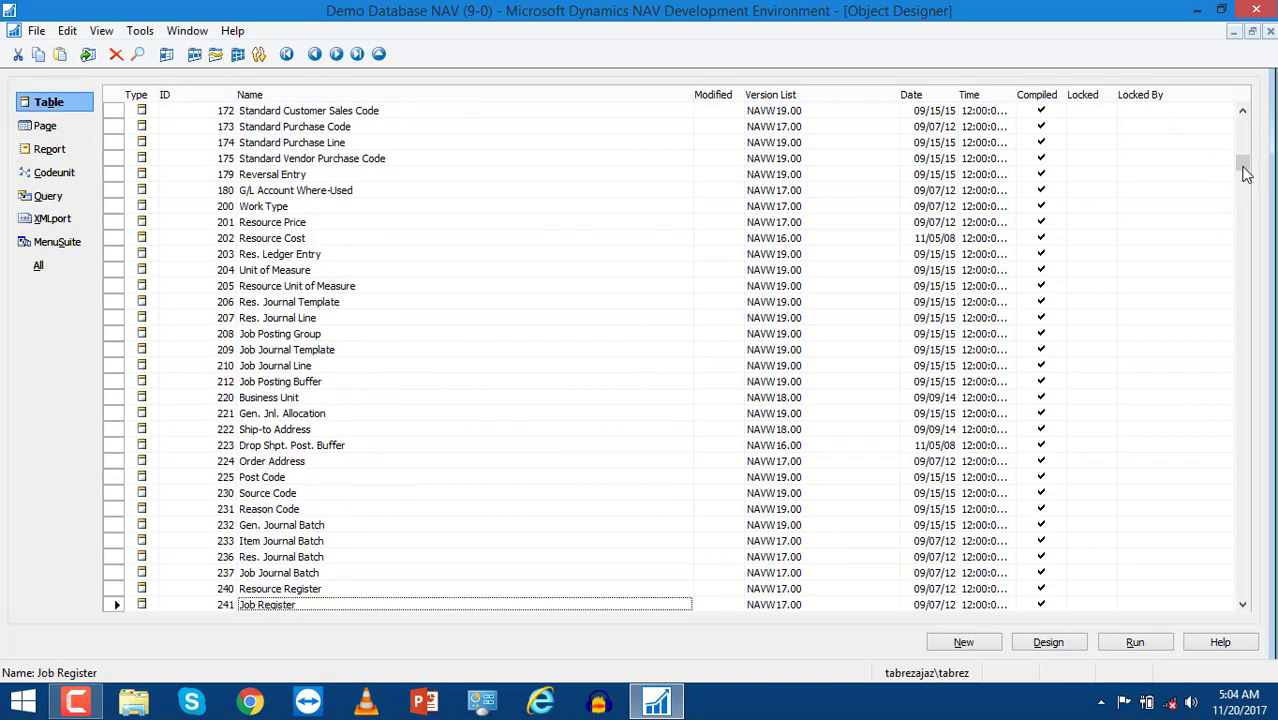
Step: Browse to table 1005 and the last tables like Server Instance, then open the Object Designer Help topic
scroll(1245, 172, down, 20)
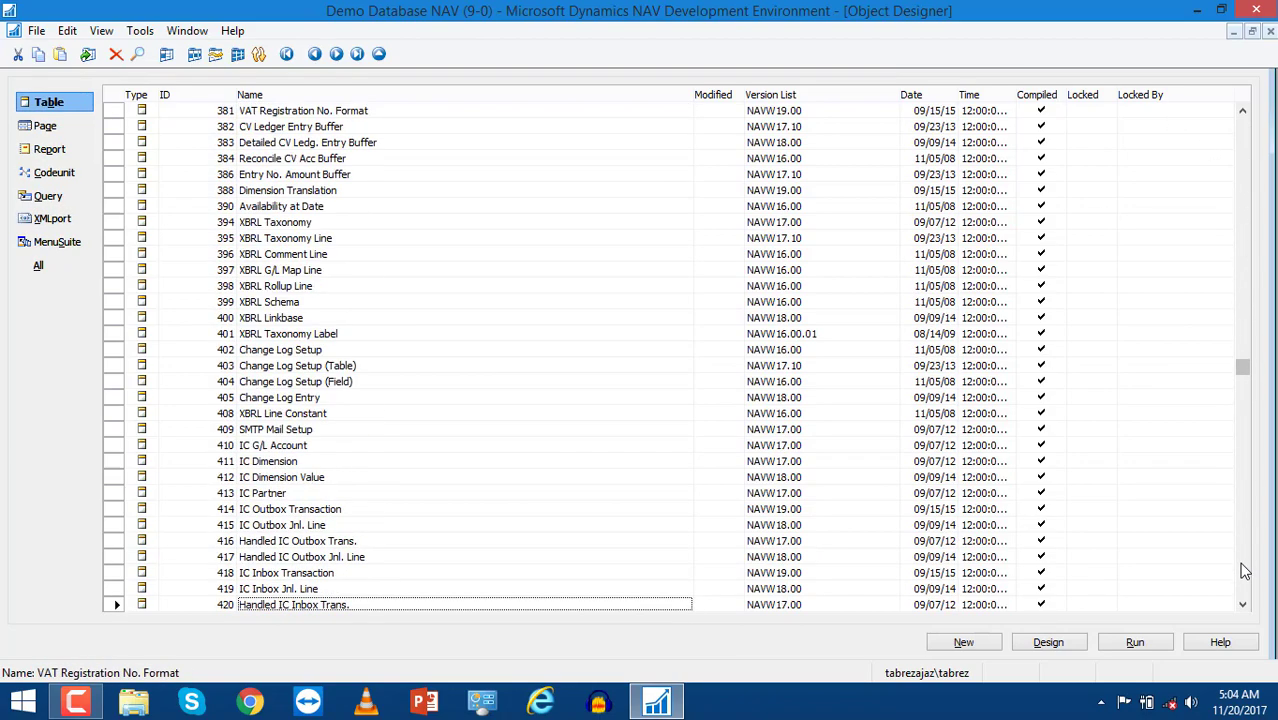
scroll(1245, 450, down, 20)
click(886, 449)
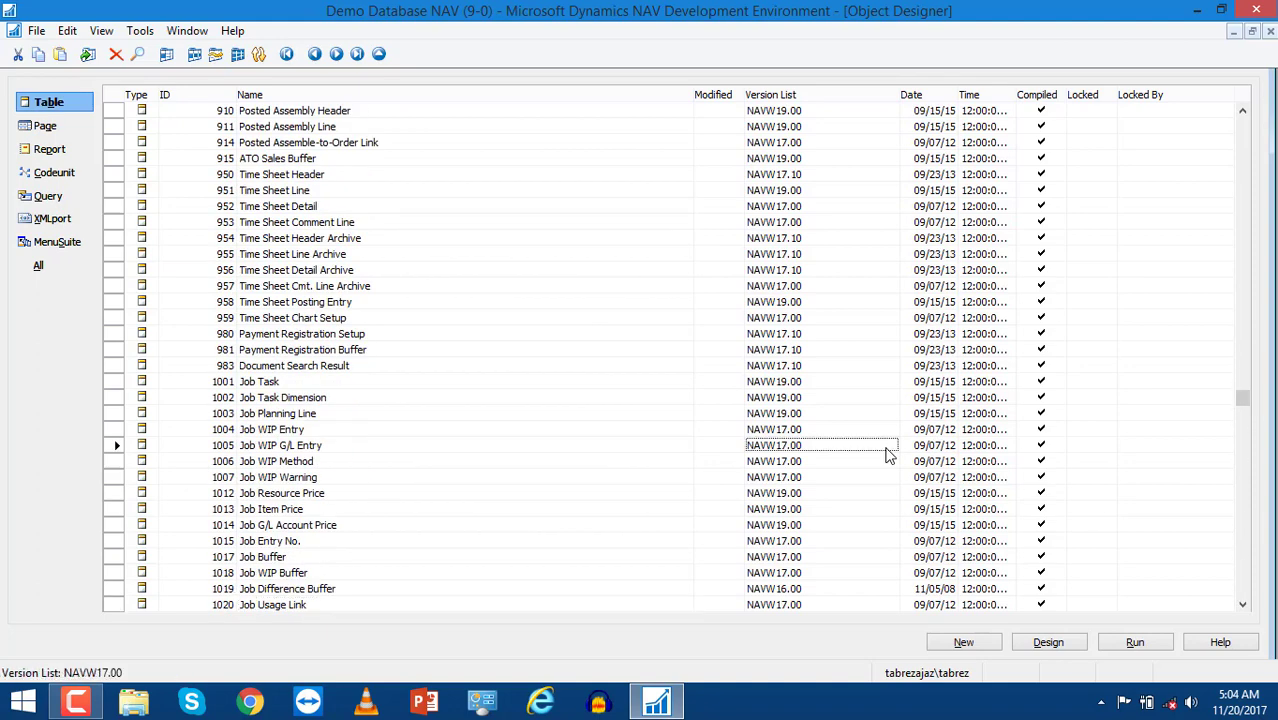
key(ctrl+End)
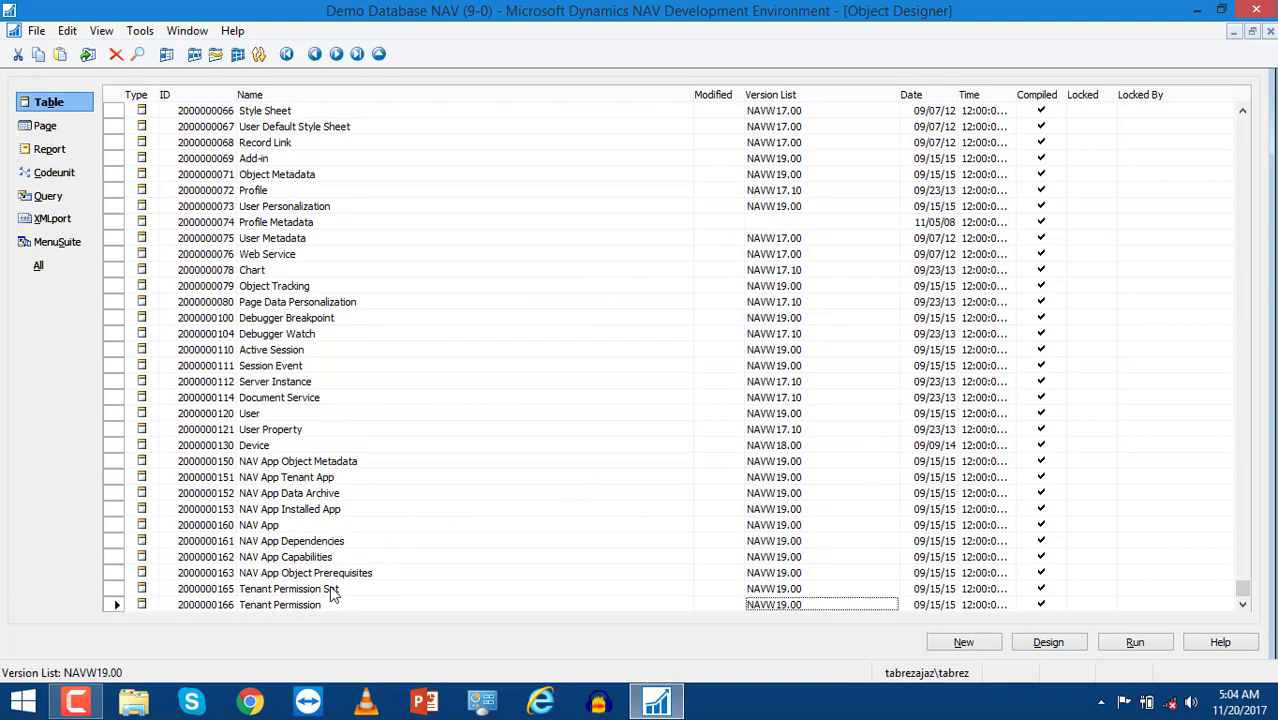
scroll(465, 317, down, 1)
click(790, 365)
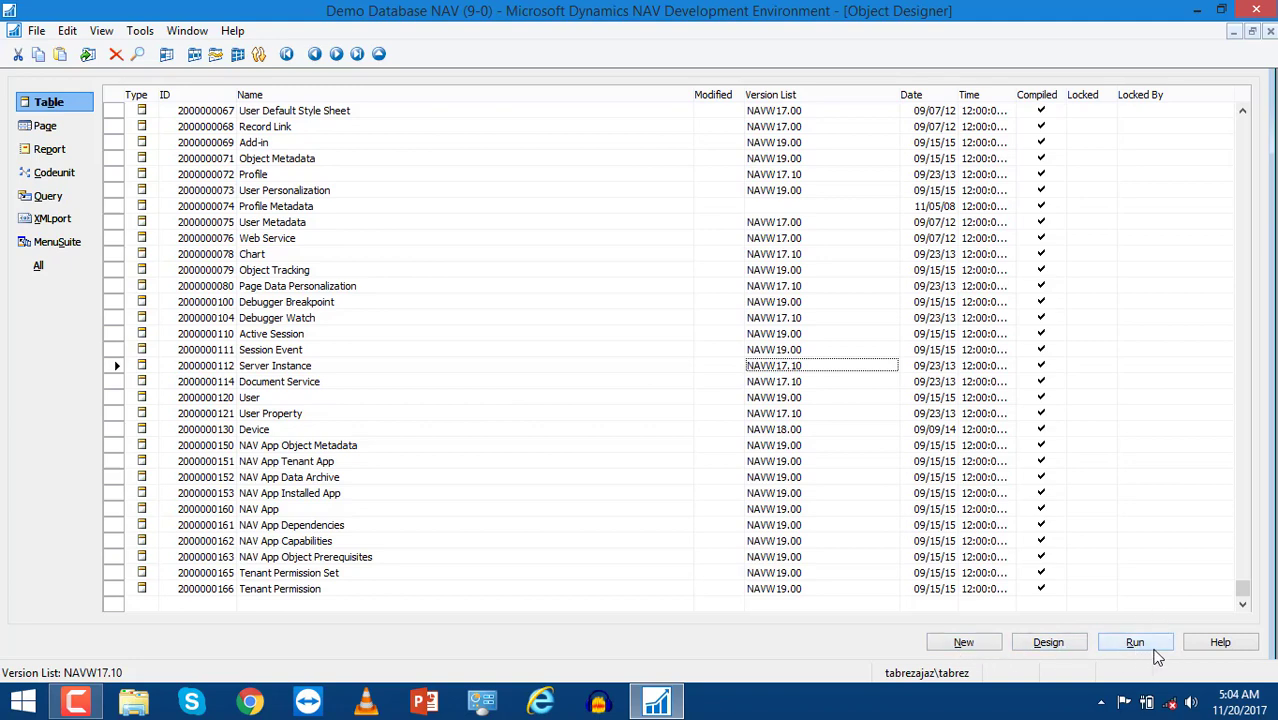
click(1218, 645)
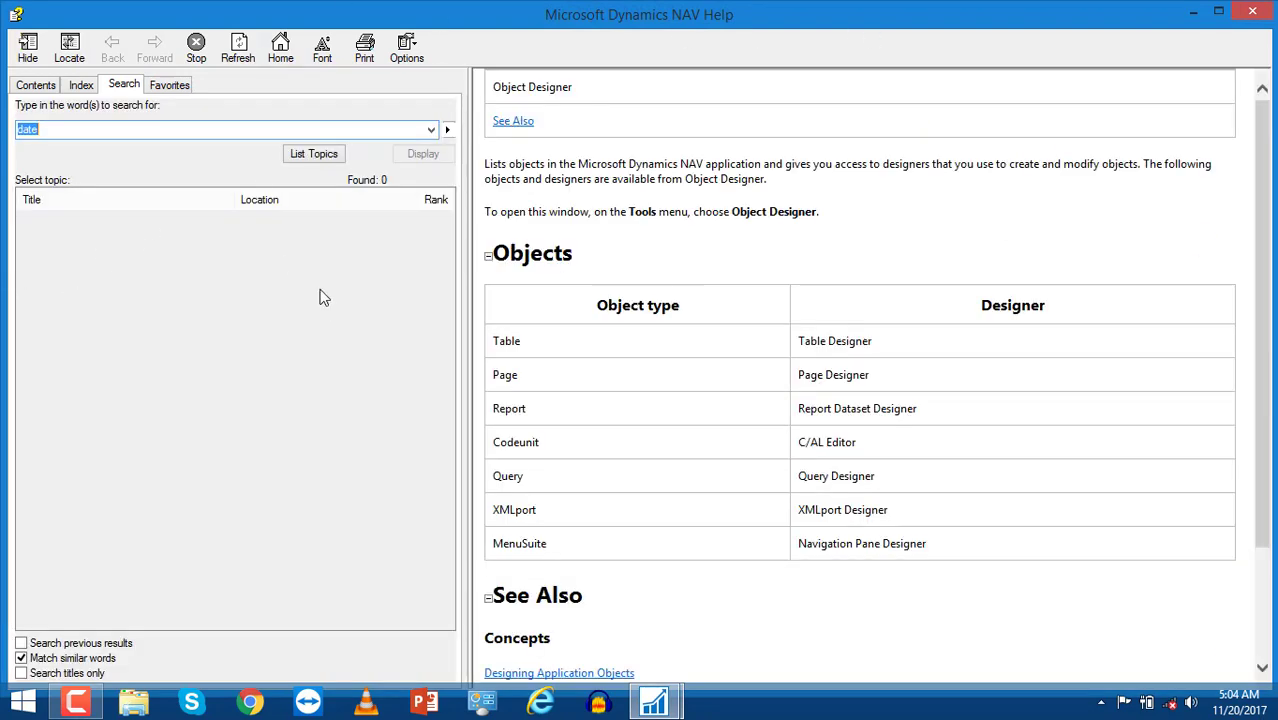
Step: Search the Help for 'datetime' and sort the 43 results by title
click(431, 129)
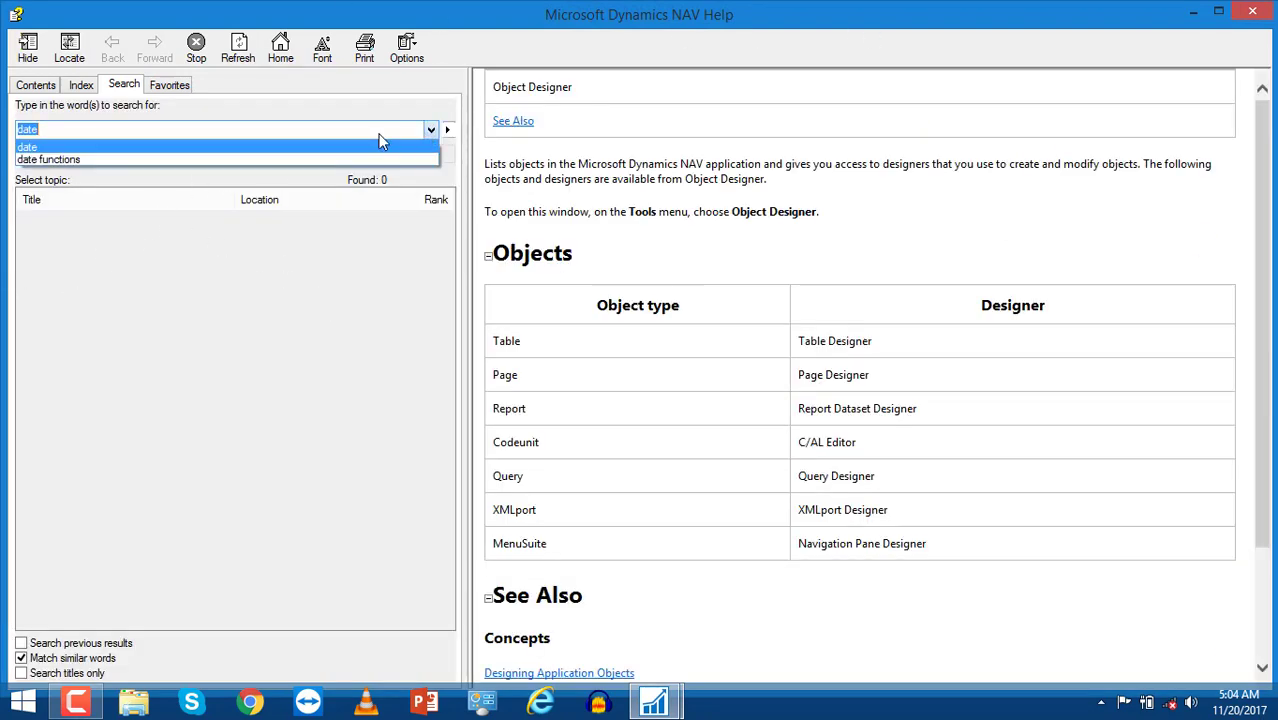
click(381, 133)
key(BackSpace)
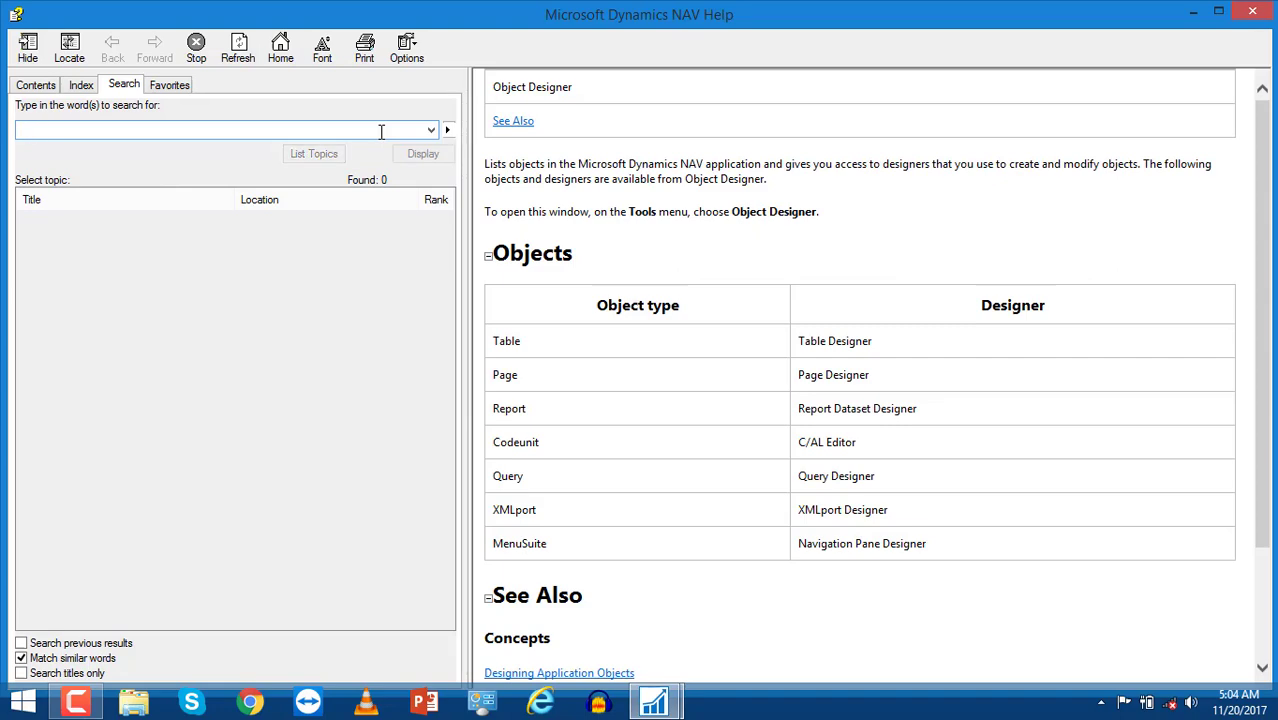
text(datetime)
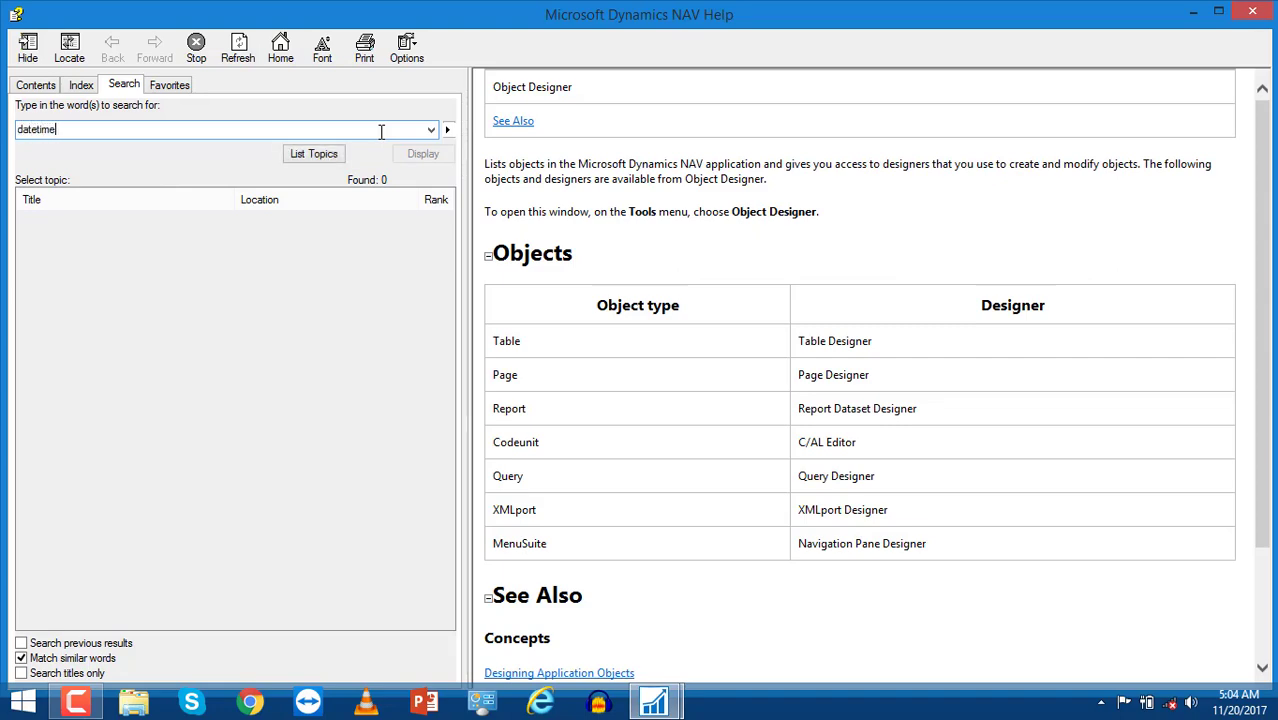
key(Return)
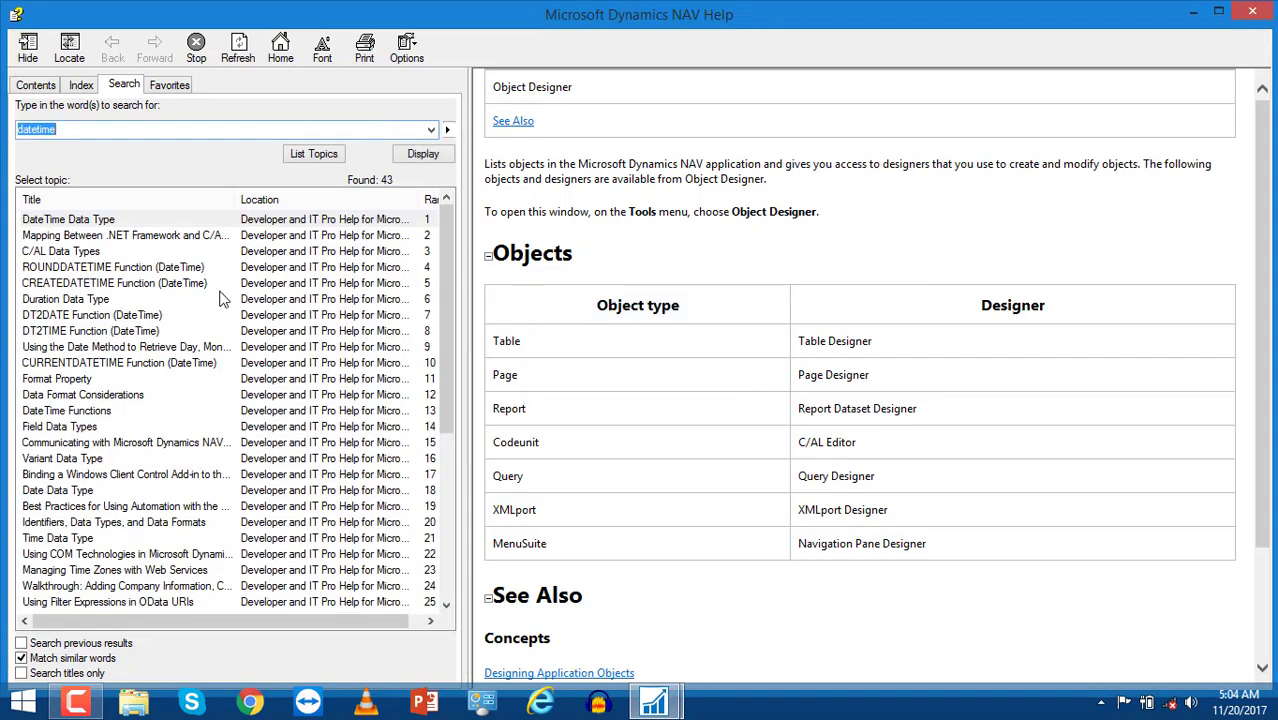
scroll(444, 220, down, 6)
scroll(444, 220, up, 6)
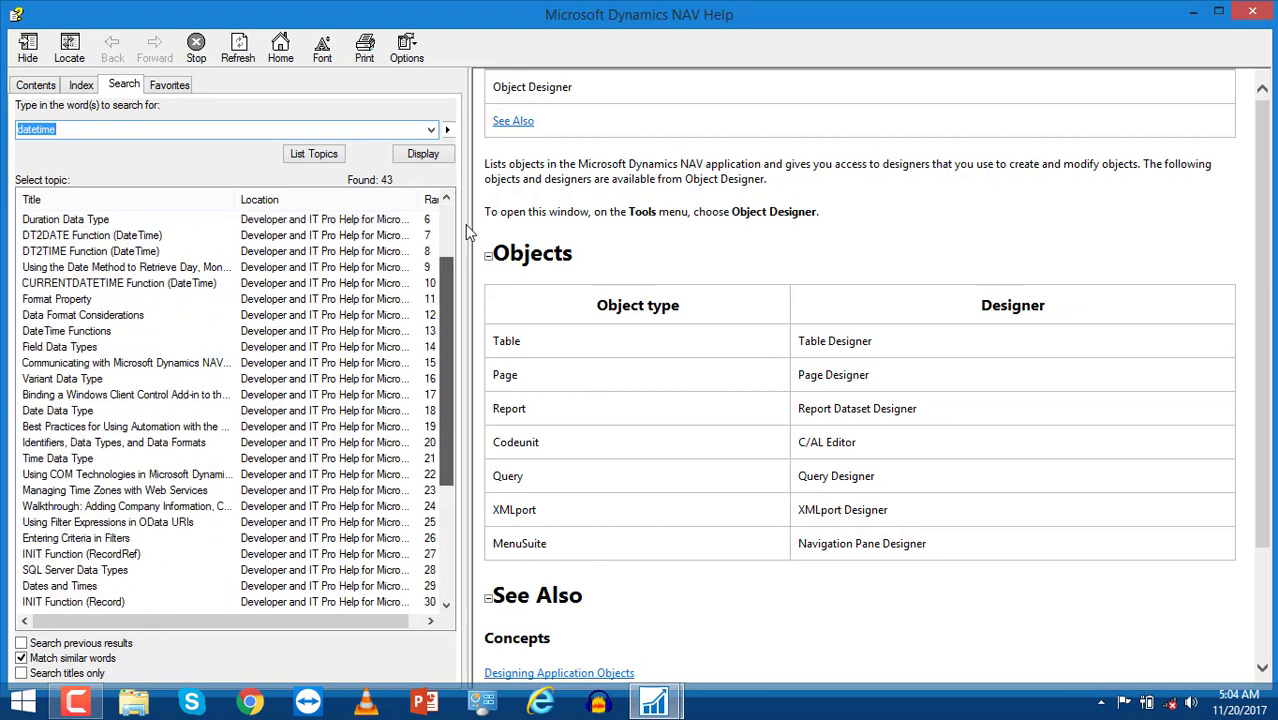
click(108, 201)
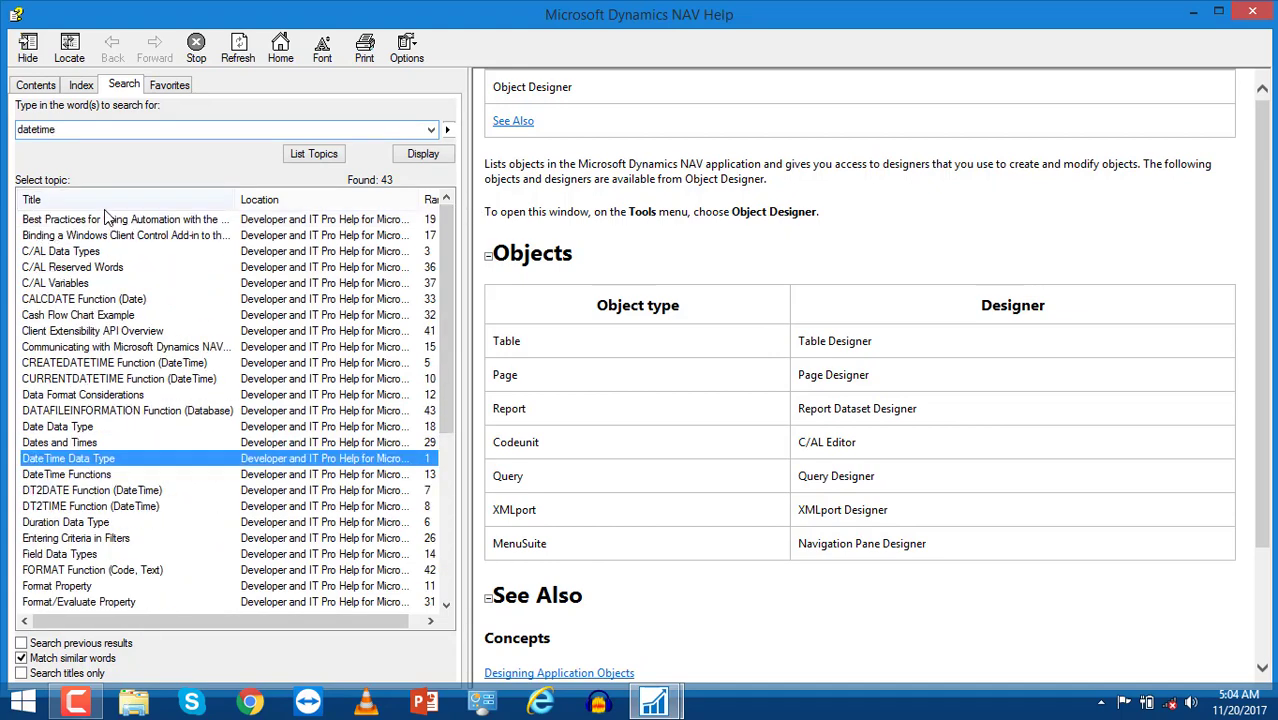
Step: Browse the CURRENTDATETIME, DateTime and Date topics, then read CALCDATE Function (Date)
click(92, 380)
click(82, 458)
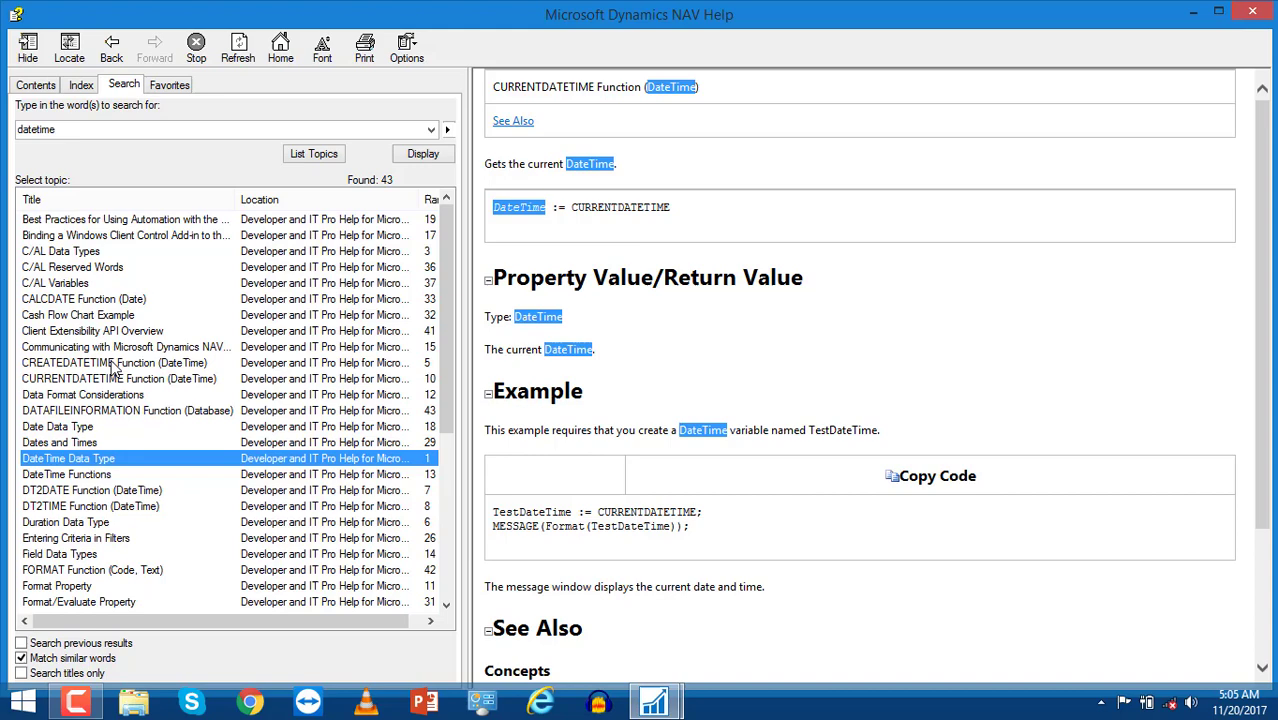
click(76, 428)
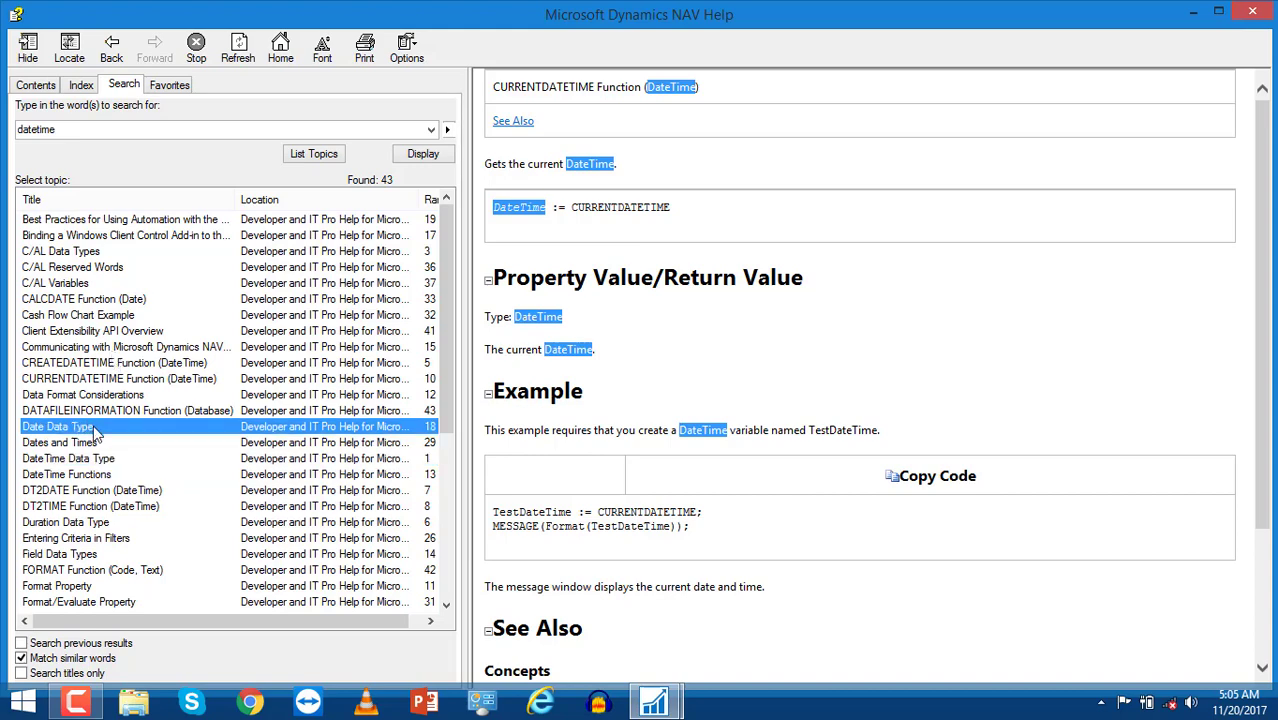
click(131, 300)
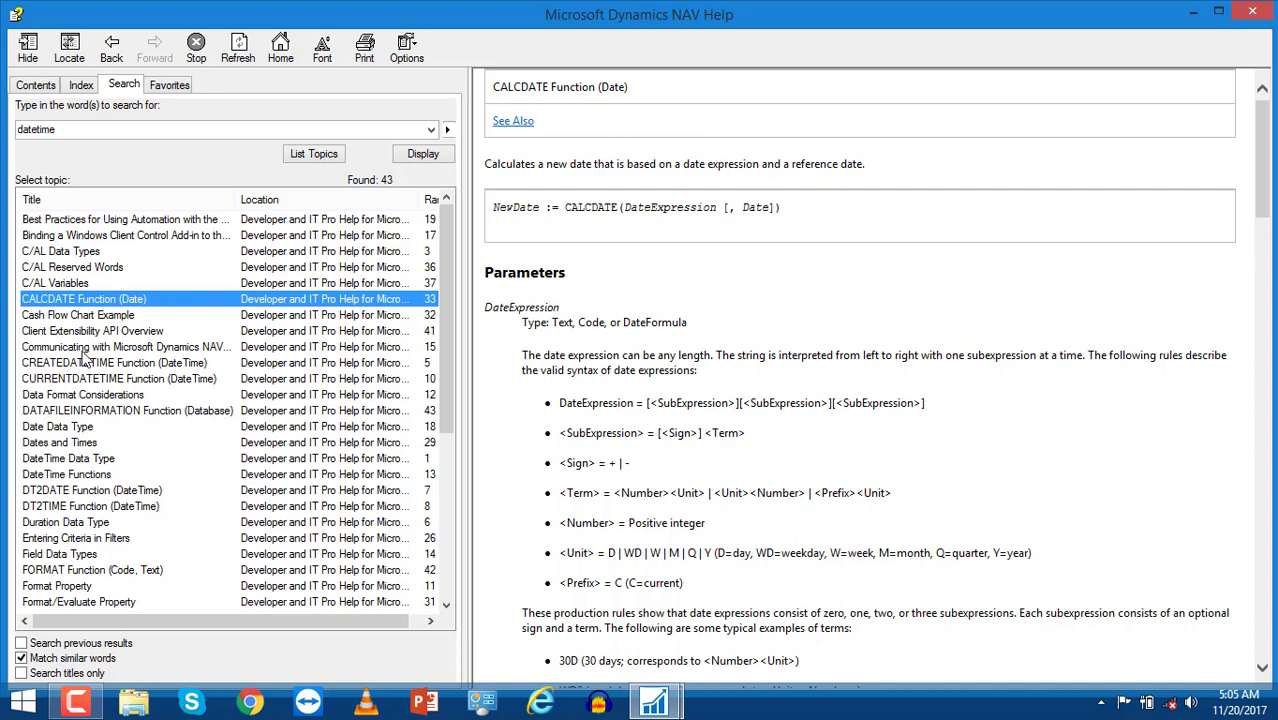
click(832, 276)
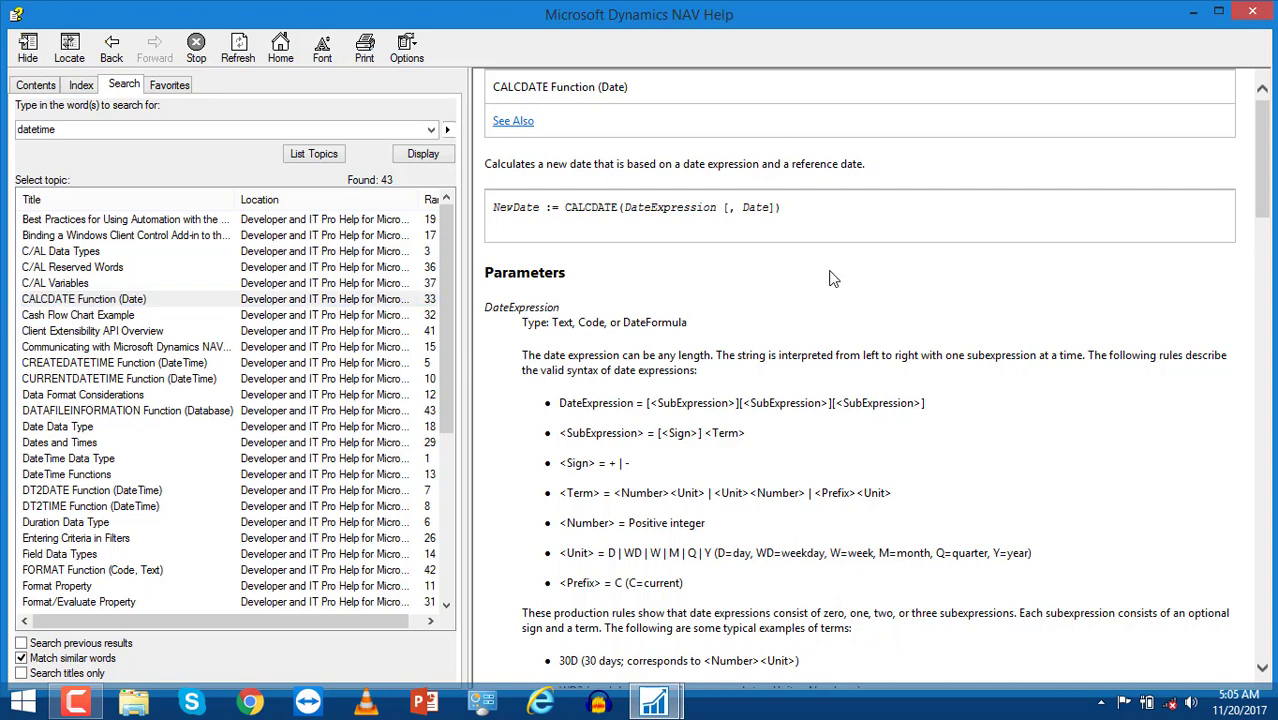
Step: Open the C/AL Variables topic, highlight 'defined variables', and bring up the keyword Index
click(79, 287)
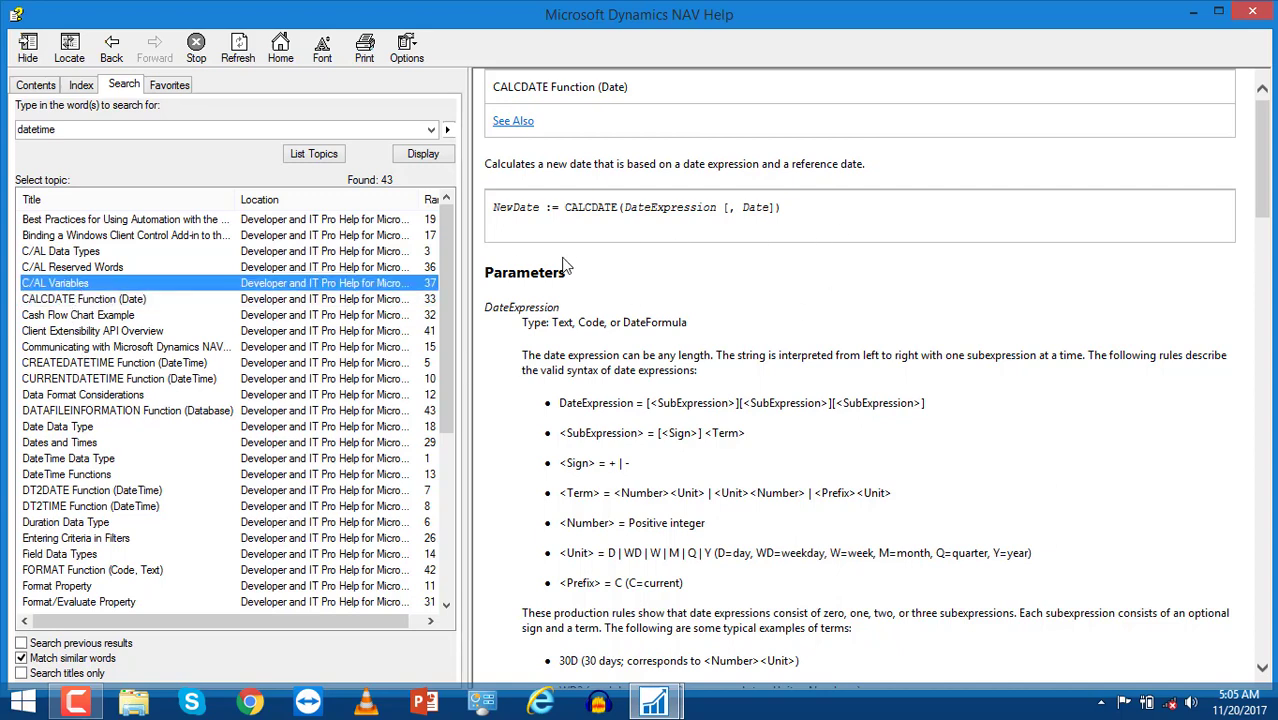
double_click(85, 285)
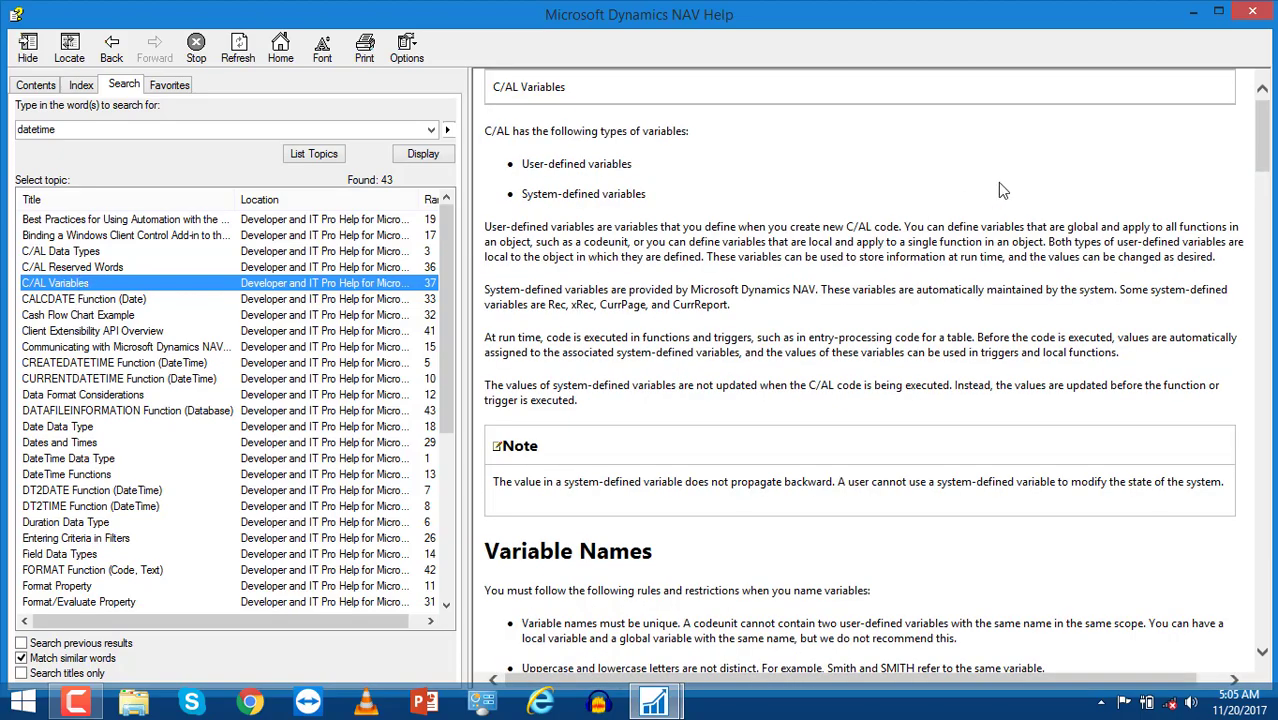
mouse_move(1266, 132)
mouse_down()
mouse_move(1262, 640)
mouse_move(1262, 140)
mouse_up()
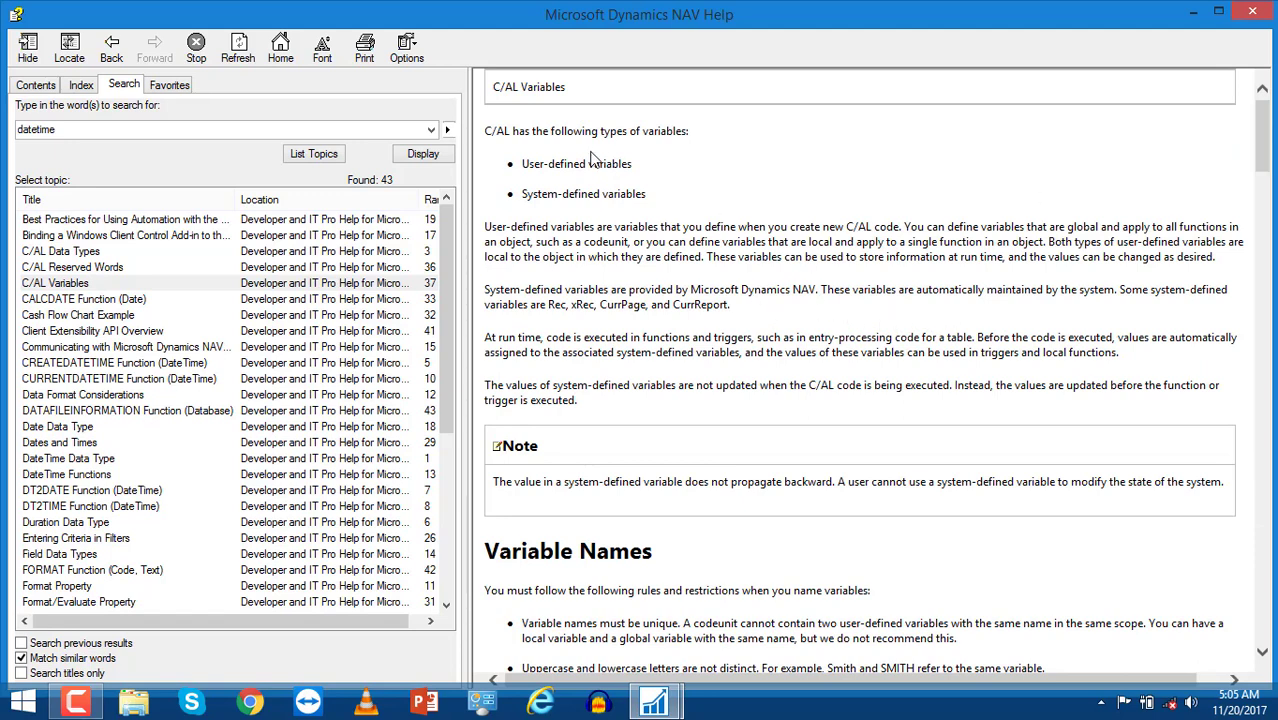
drag(548, 164, 633, 165)
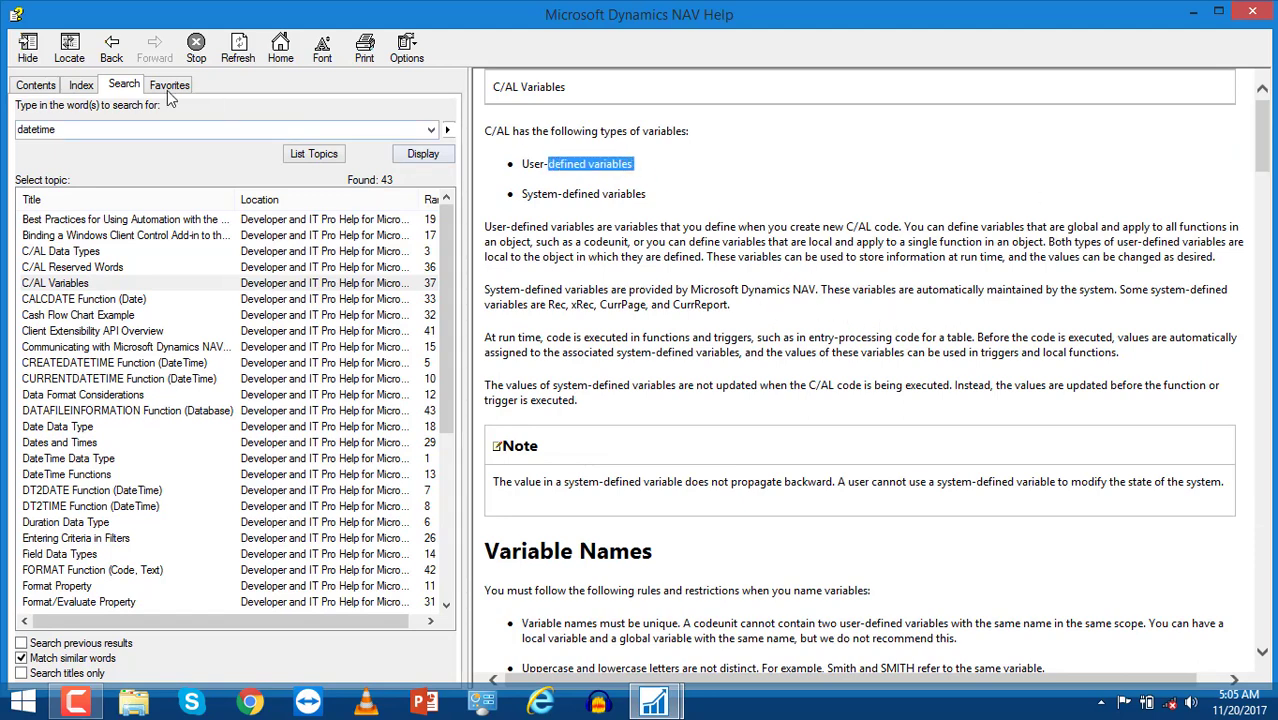
click(78, 86)
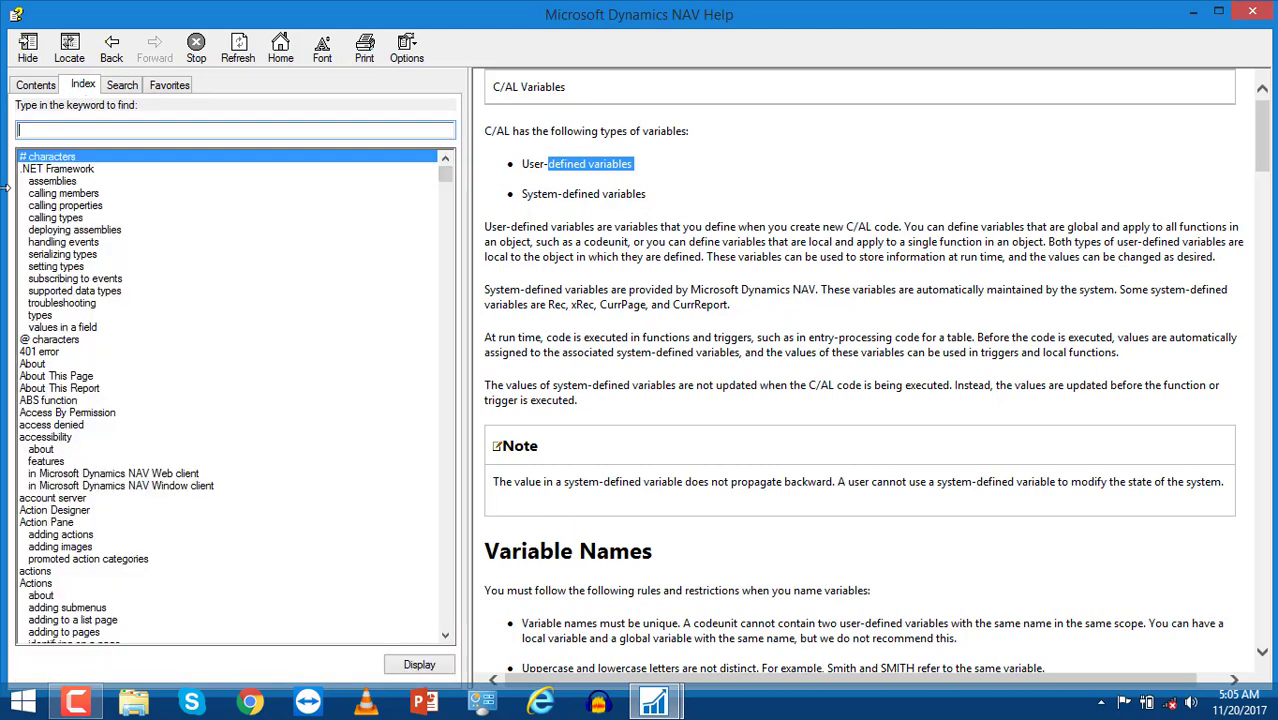
Step: Display the Calling .NET Framework Members from C/AL topic via the .NET Framework index entry
click(53, 171)
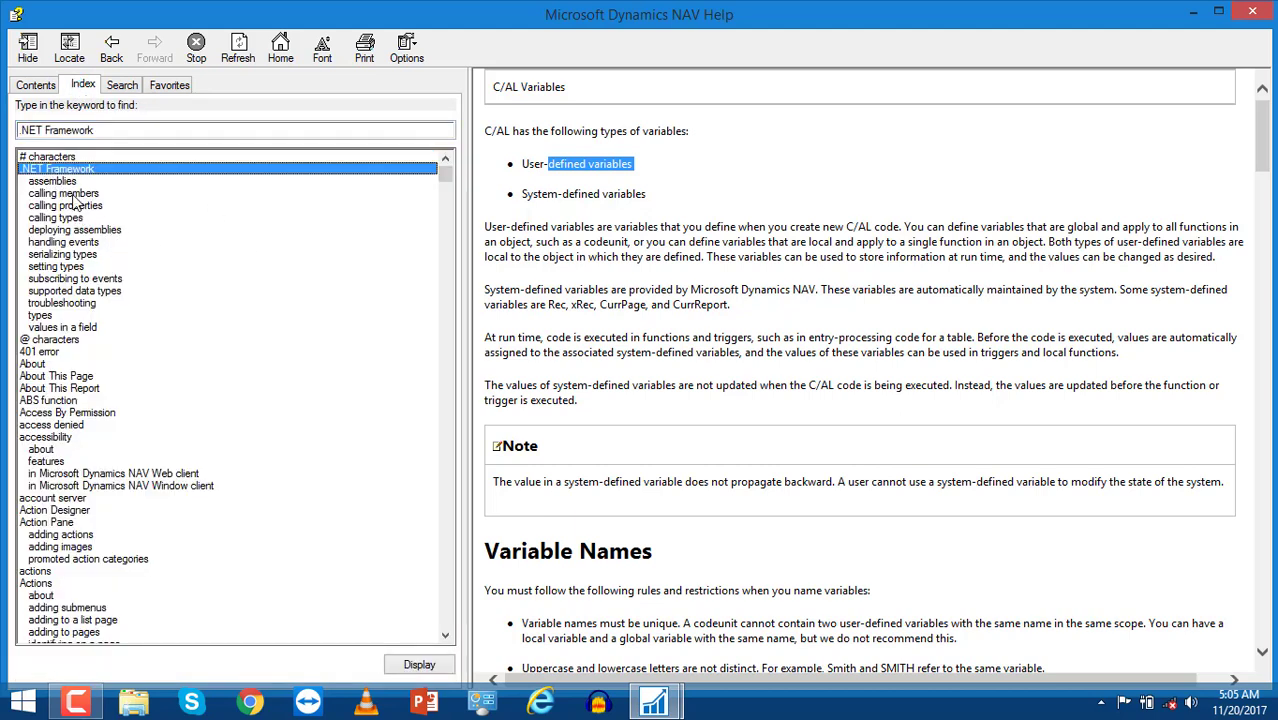
double_click(83, 170)
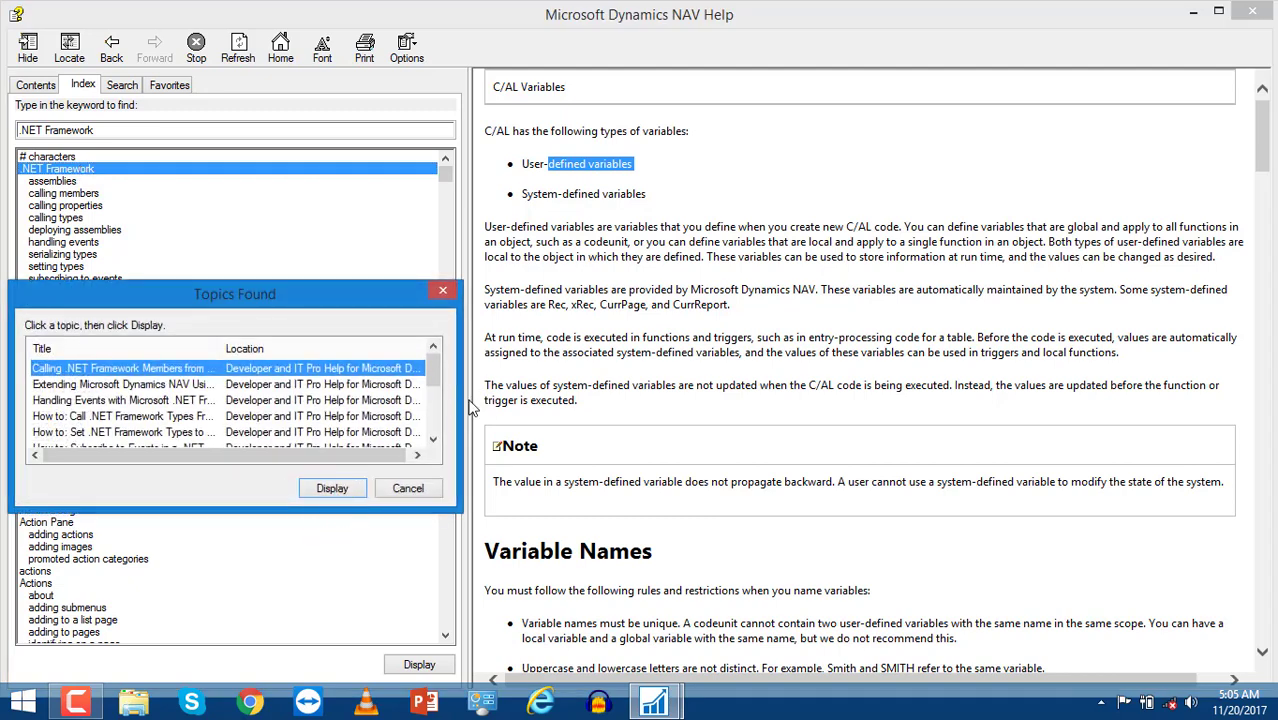
mouse_move(432, 372)
mouse_down()
mouse_move(432, 427)
mouse_move(432, 372)
mouse_up()
click(333, 488)
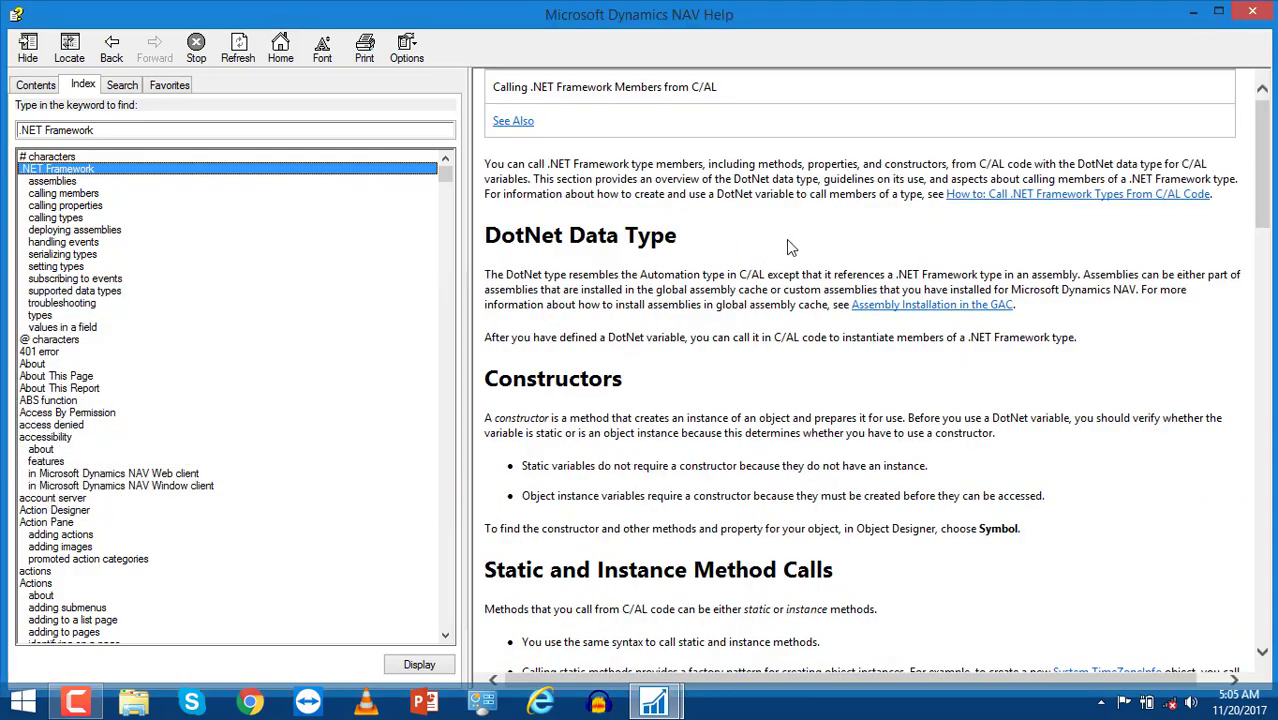
drag(1265, 160, 1265, 122)
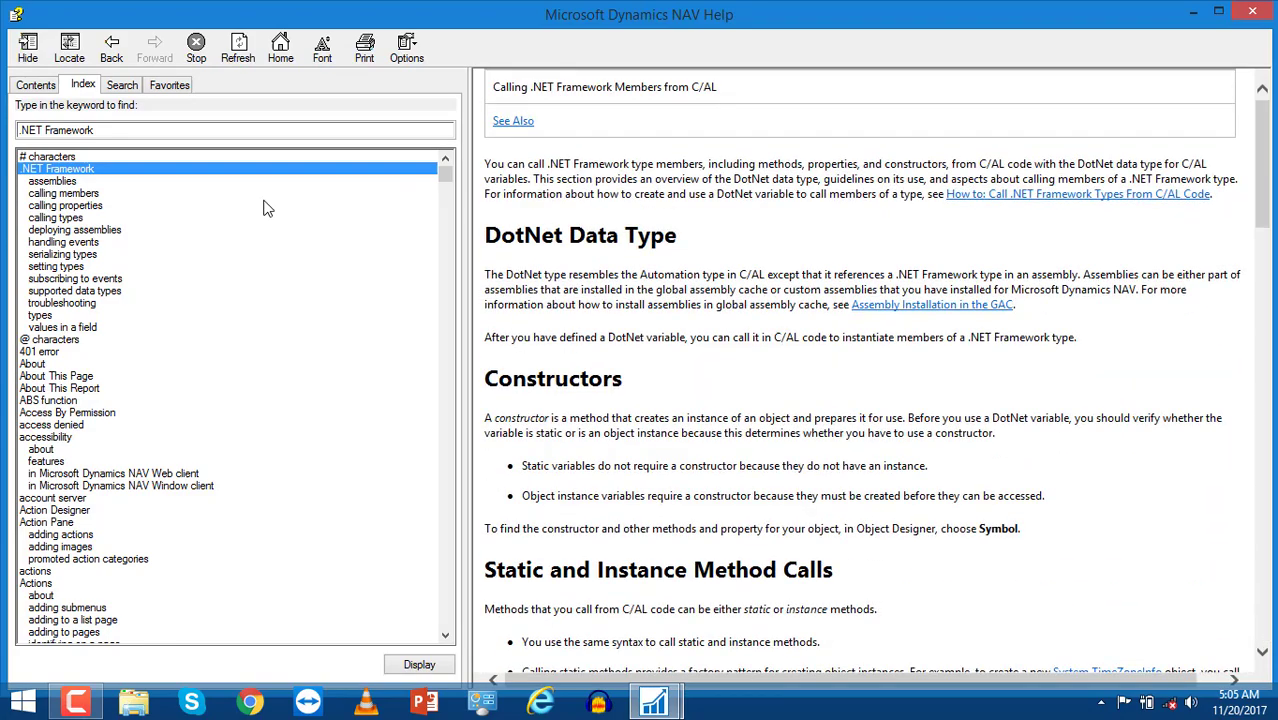
Step: Check the .NET Framework setting types subentry, then close Help and select the User Personalization table
click(320, 267)
scroll(445, 250, down, 15)
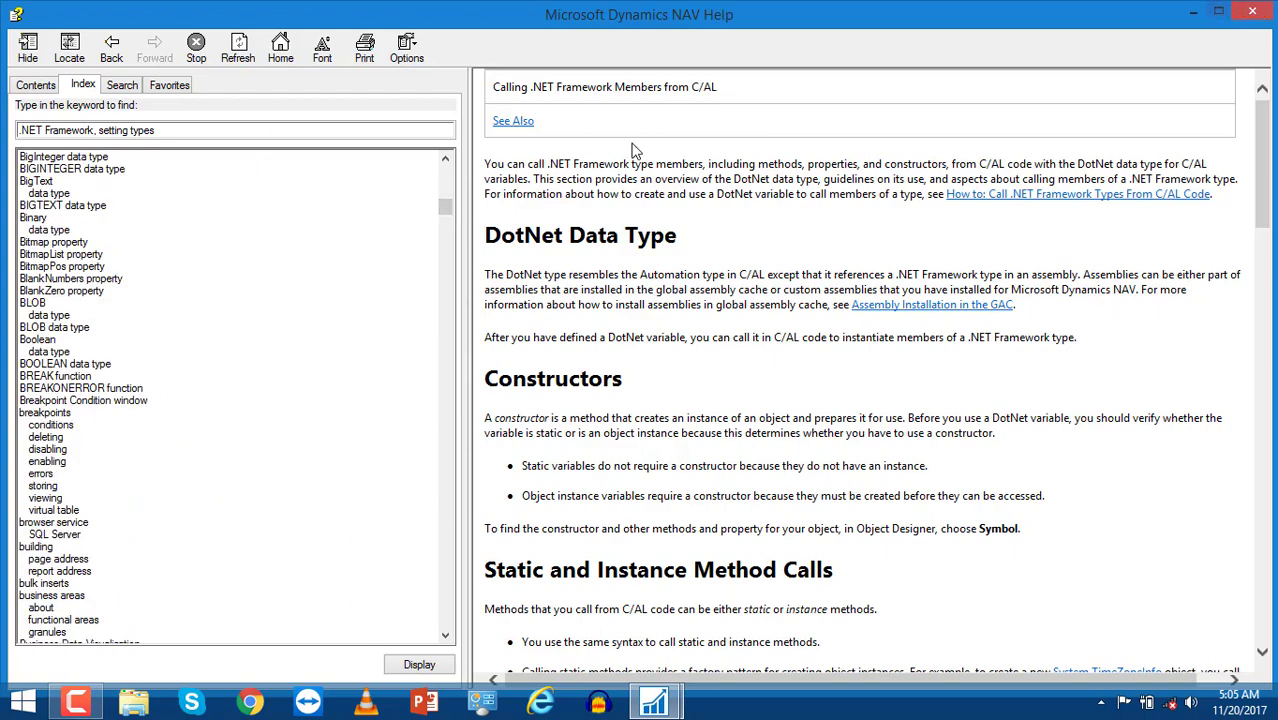
drag(445, 208, 449, 436)
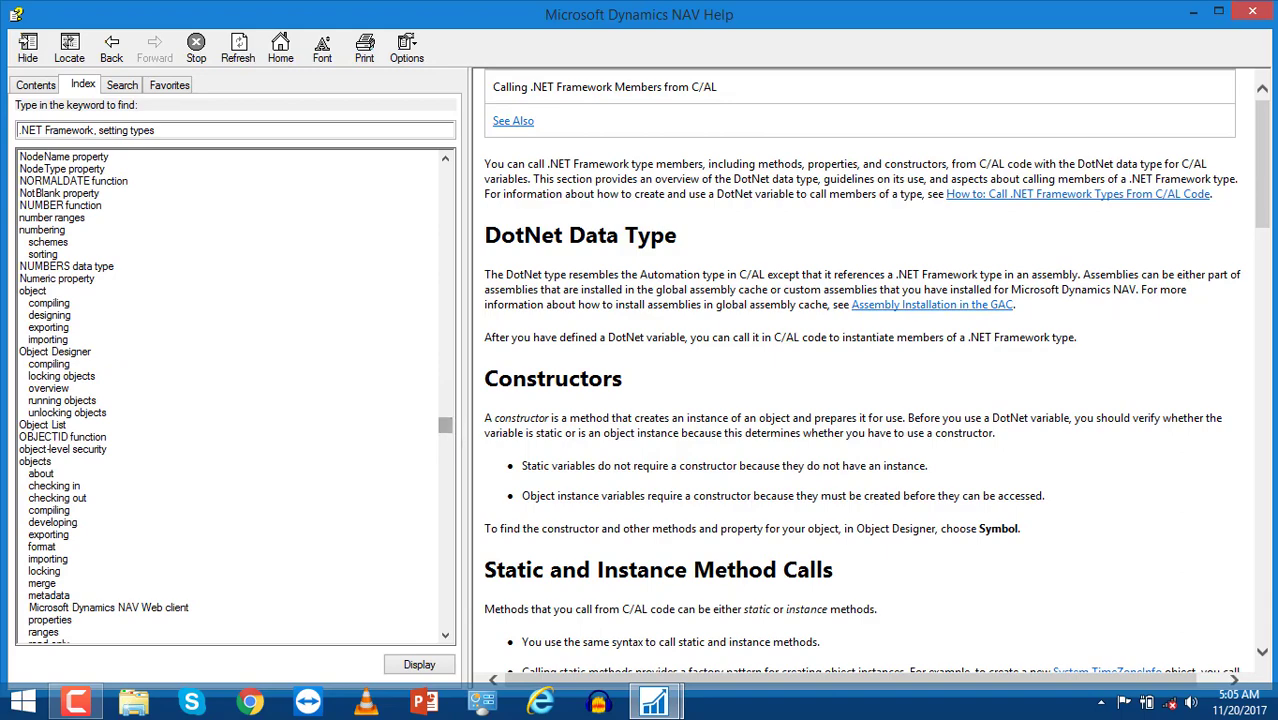
click(1254, 13)
click(618, 195)
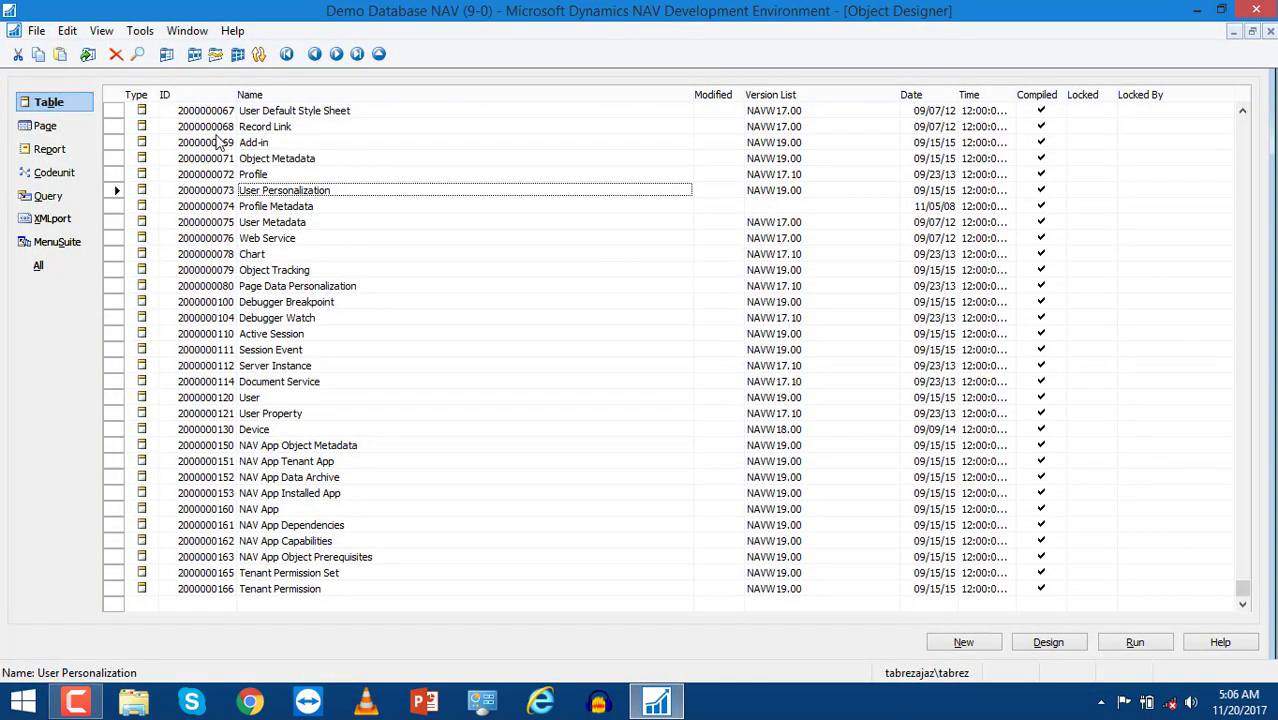
click(57, 125)
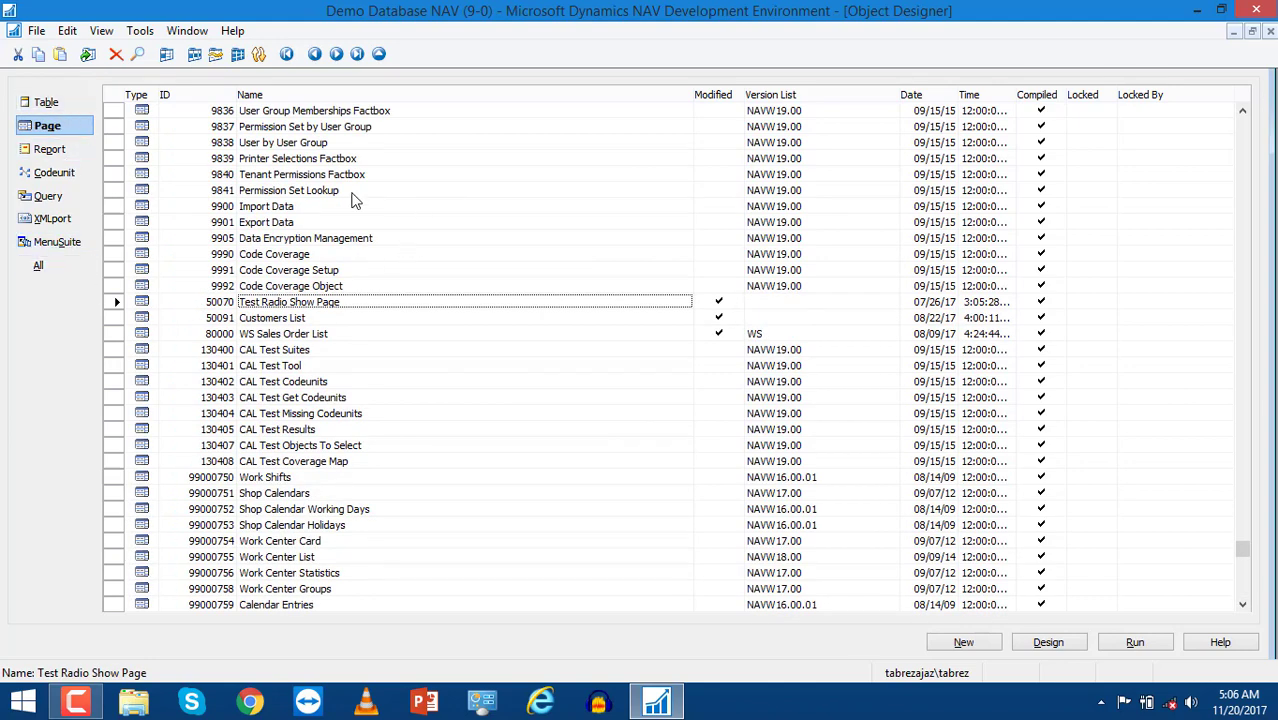
click(65, 102)
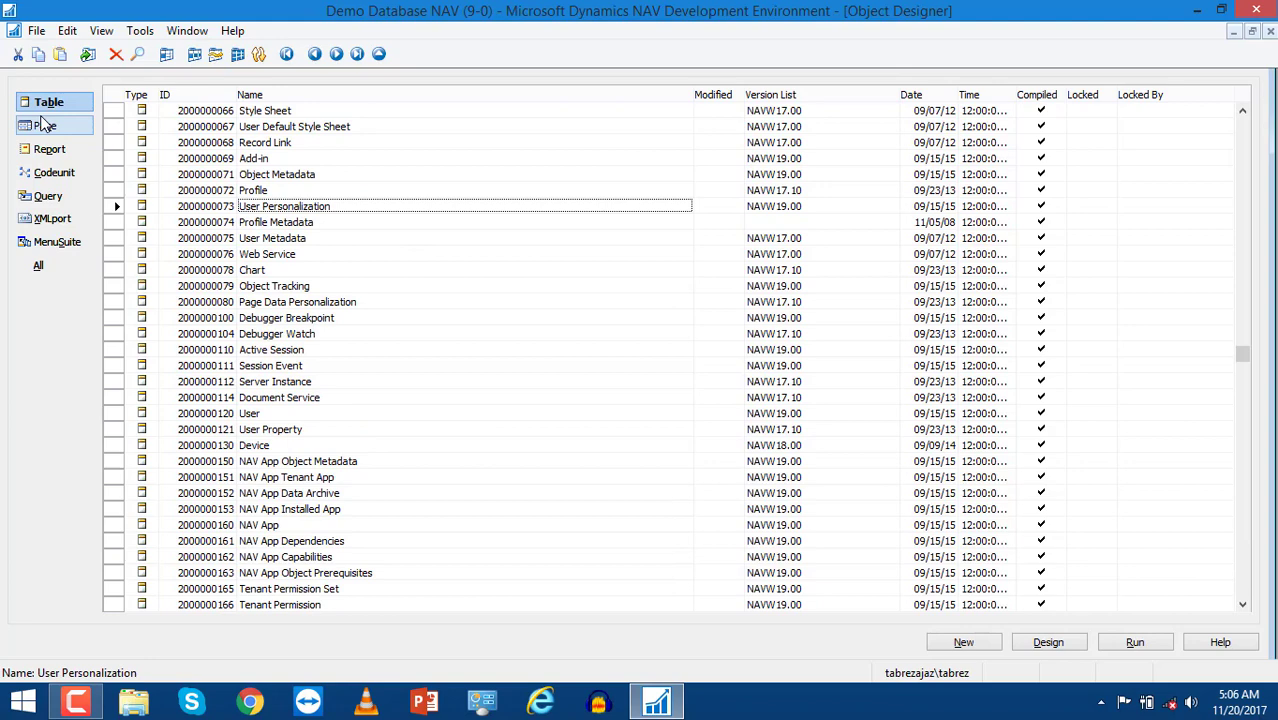
click(944, 321)
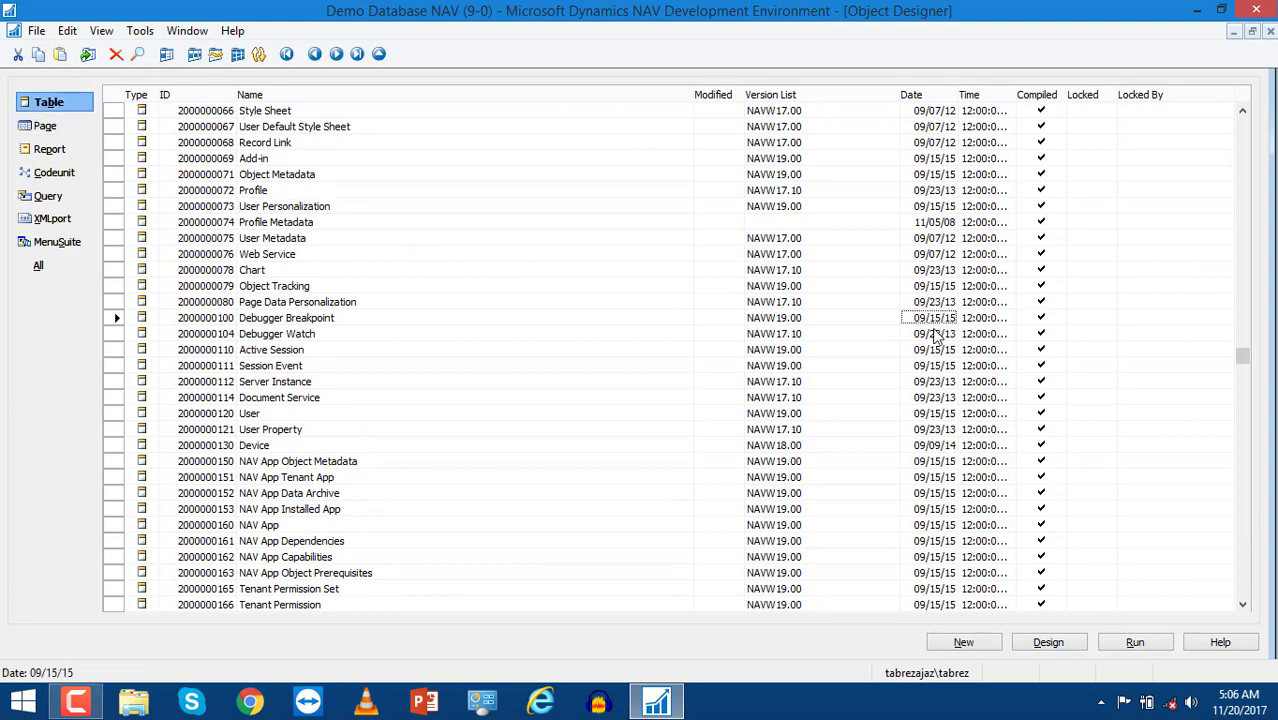